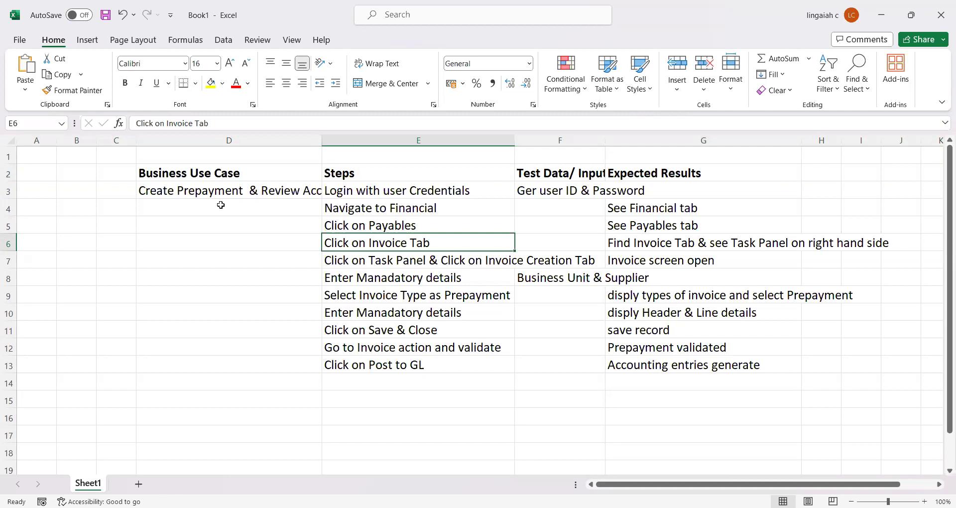
Fit the width of the Business Use Case column to its longest entry
{"action": "left_click", "coordinate": [188, 193]}
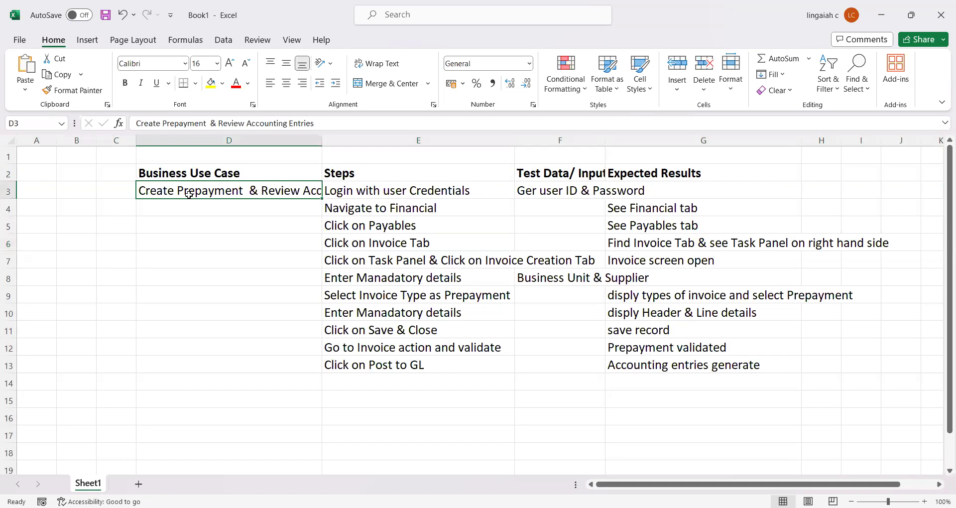
{"action": "double_click", "coordinate": [321, 140]}
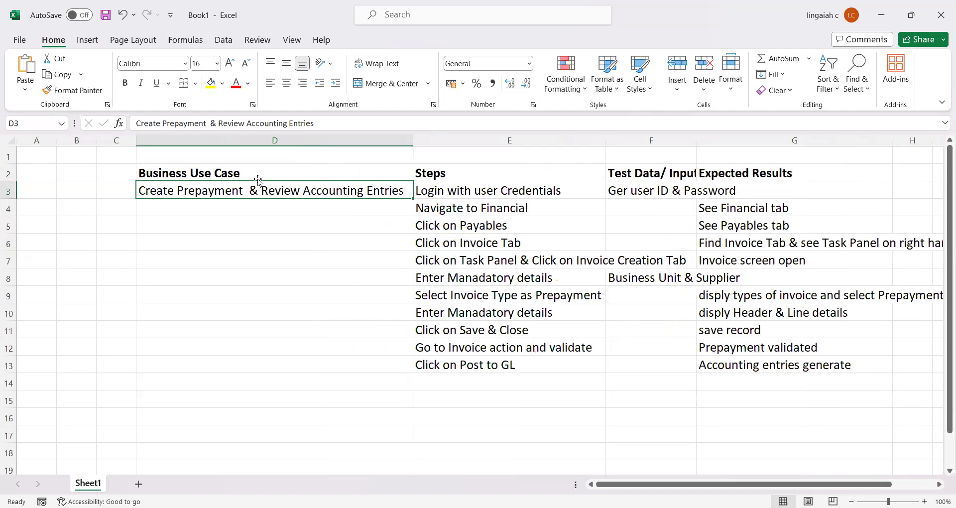
{"action": "left_click", "coordinate": [466, 185]}
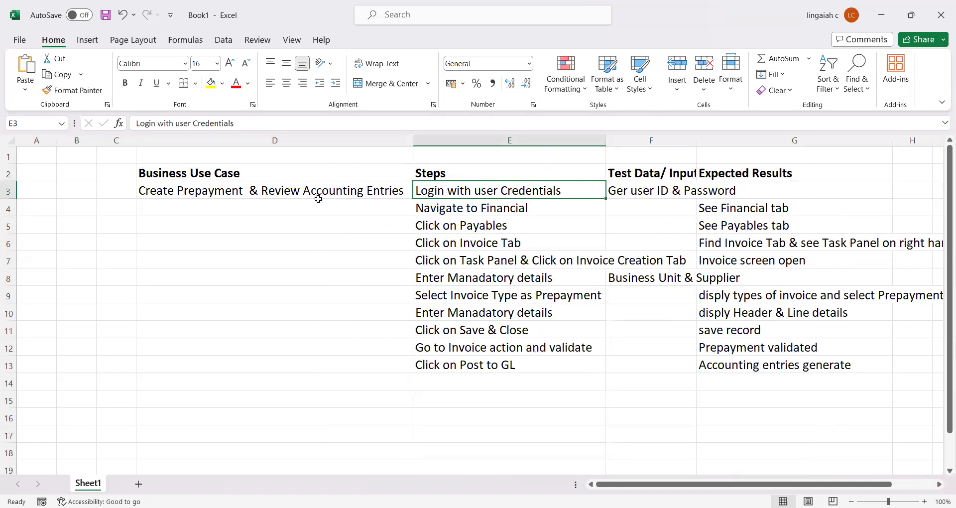
{"action": "left_click", "coordinate": [637, 189]}
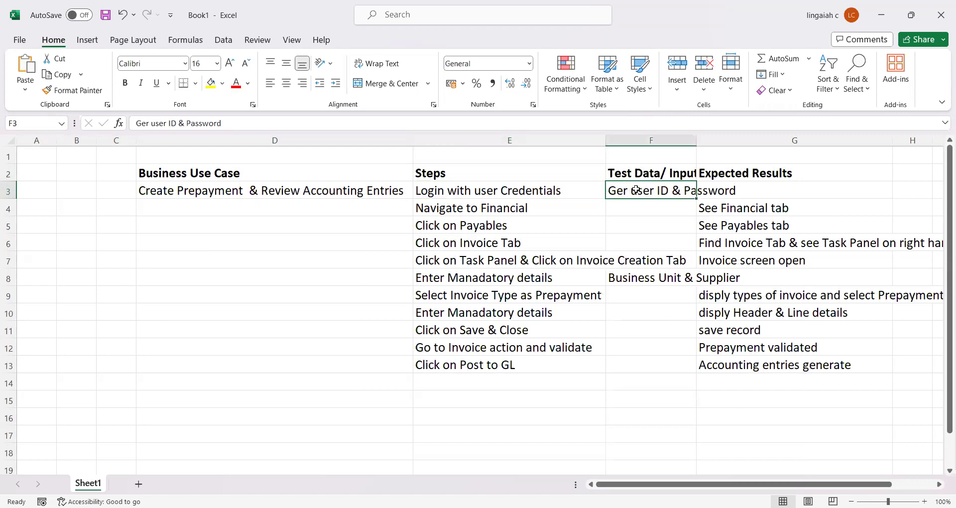
{"action": "key", "text": "Right"}
{"action": "key", "text": "Right"}
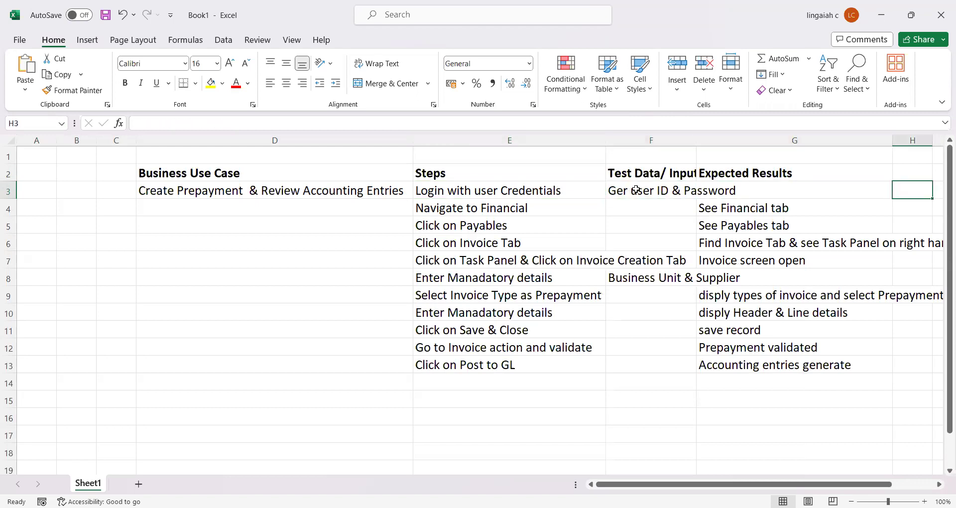
AutoFit the width of every column in the sheet to its contents
{"action": "key", "text": "ctrl+a"}
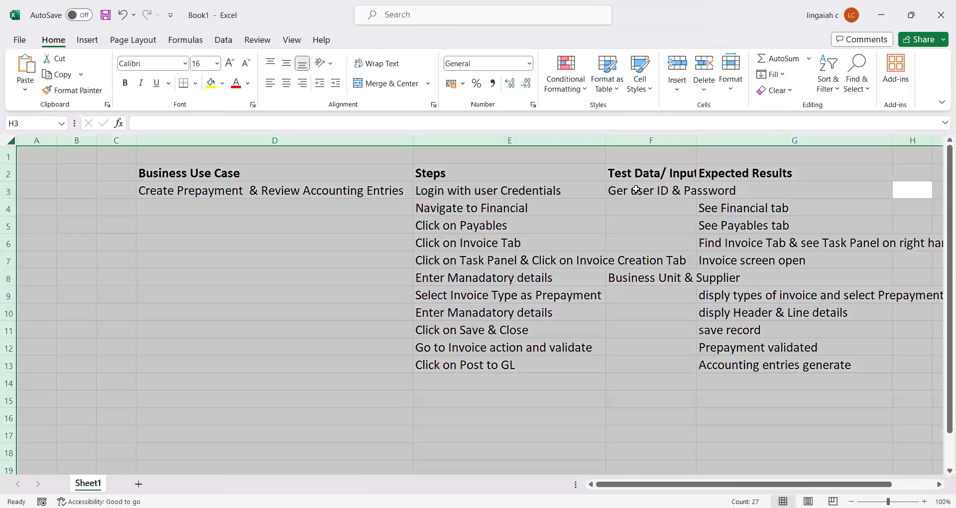
{"action": "key", "text": "alt+h"}
{"action": "key", "text": "o"}
{"action": "key", "text": "i"}
{"action": "key", "text": "Right"}
{"action": "key", "text": "Right"}
{"action": "key", "text": "Left"}
{"action": "key", "text": "Left"}
{"action": "key", "text": "Left"}
{"action": "key", "text": "Left"}
{"action": "key", "text": "Left"}
{"action": "key", "text": "Left"}
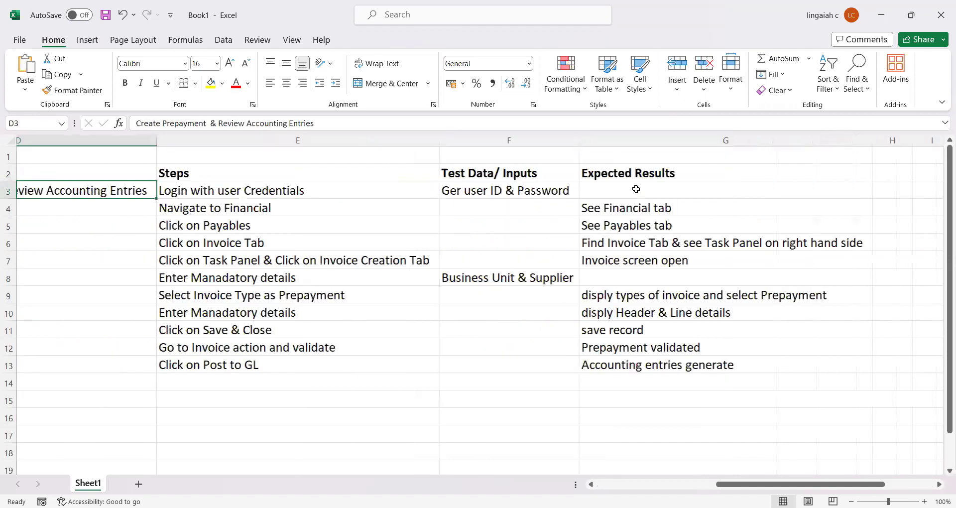
{"action": "key", "text": "Left"}
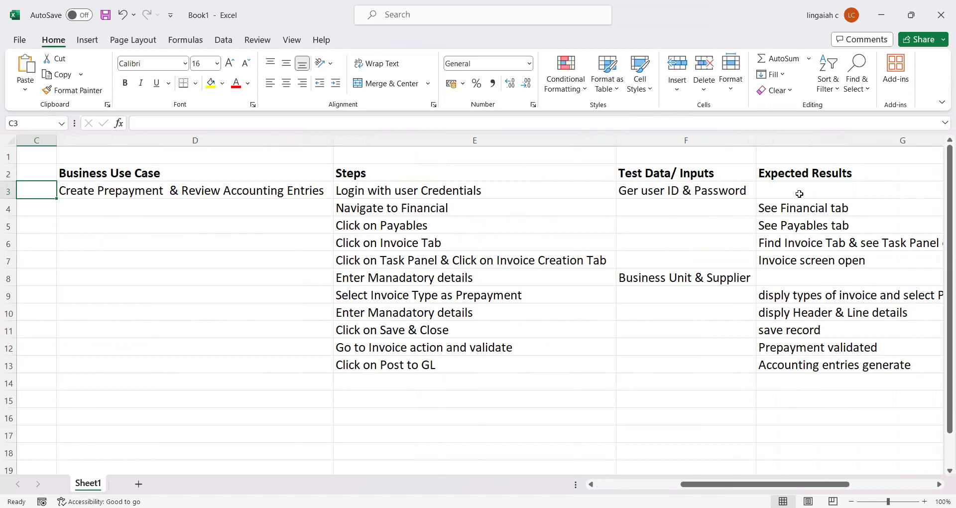
Review the test script's column headings, its business use case and the login and navigation steps
{"action": "left_click", "coordinate": [799, 172]}
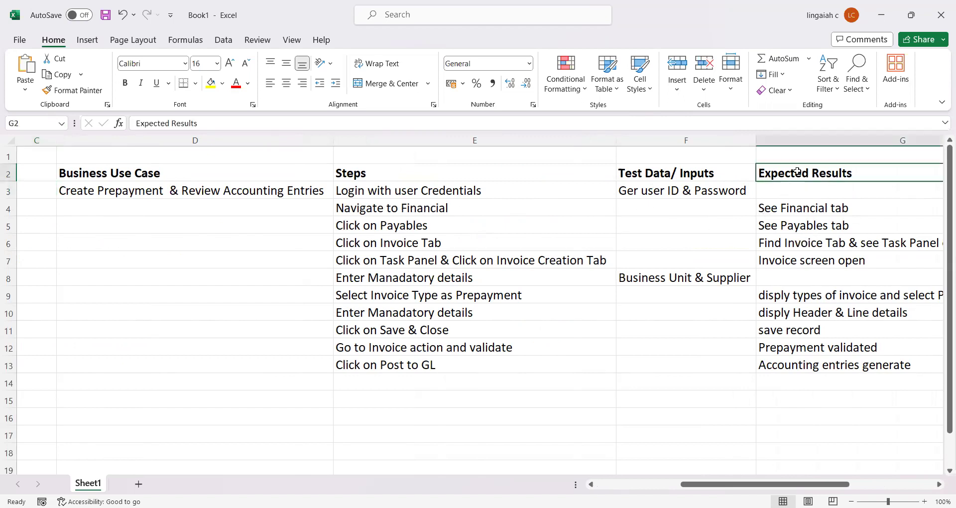
{"action": "left_click", "coordinate": [446, 177]}
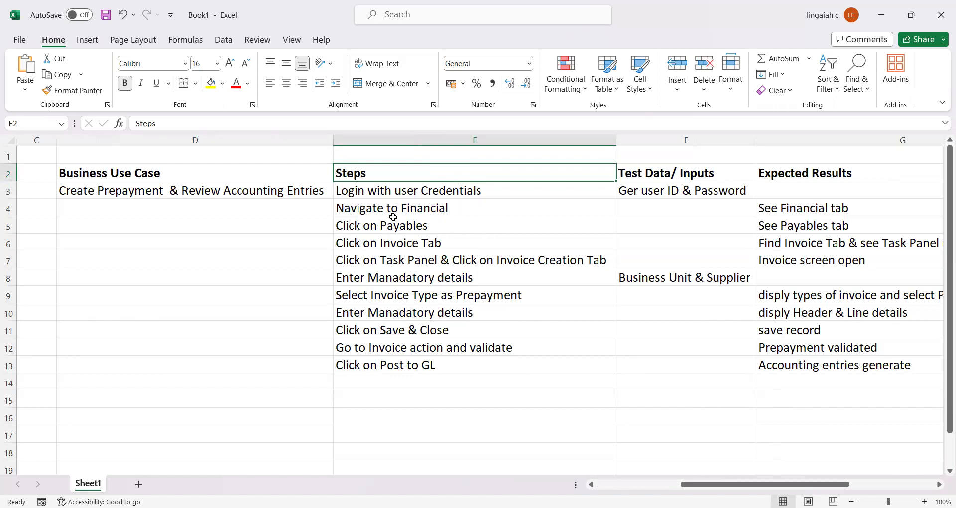
{"action": "left_click", "coordinate": [378, 221]}
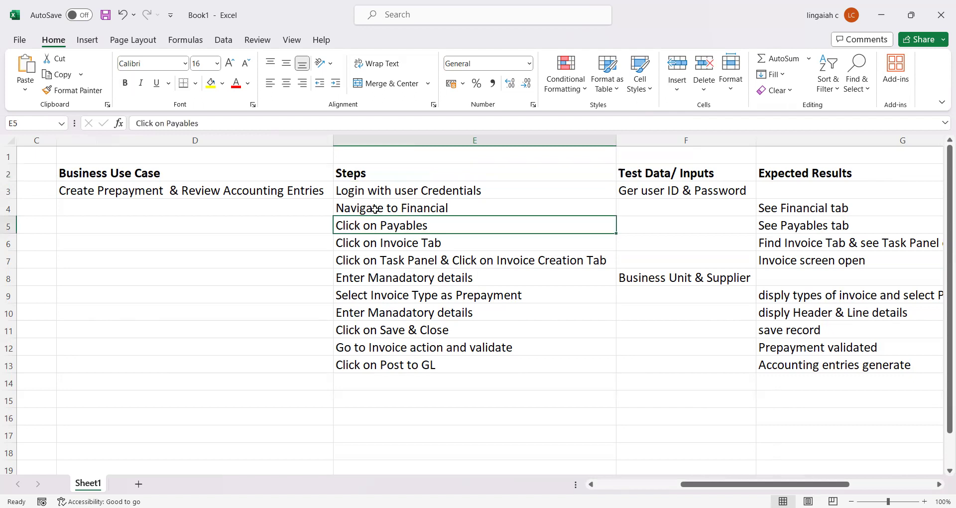
{"action": "left_click", "coordinate": [394, 196]}
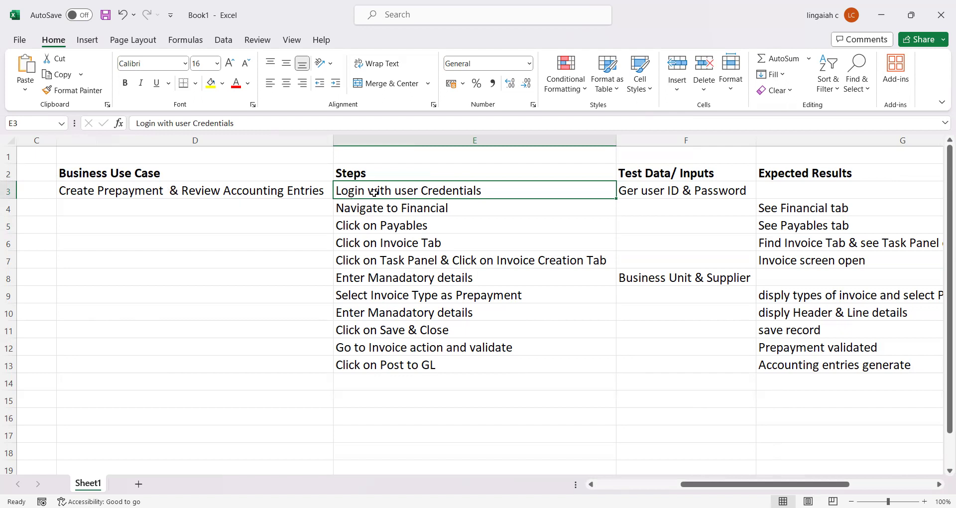
{"action": "left_click", "coordinate": [285, 191]}
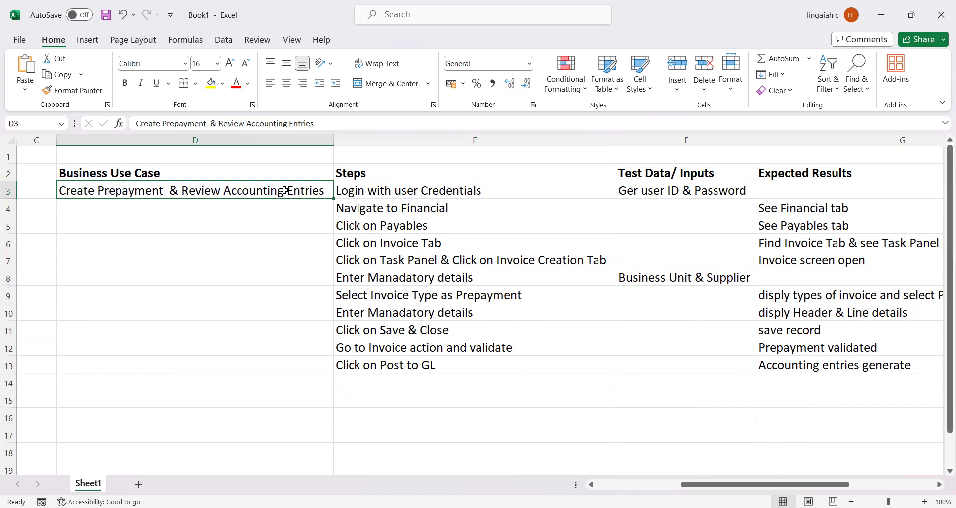
{"action": "left_click", "coordinate": [402, 202]}
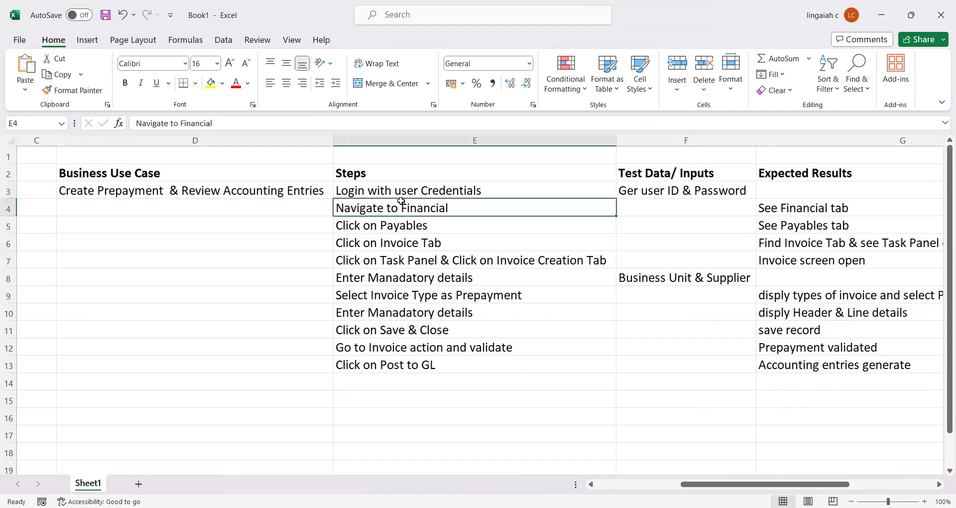
{"action": "left_click", "coordinate": [404, 183]}
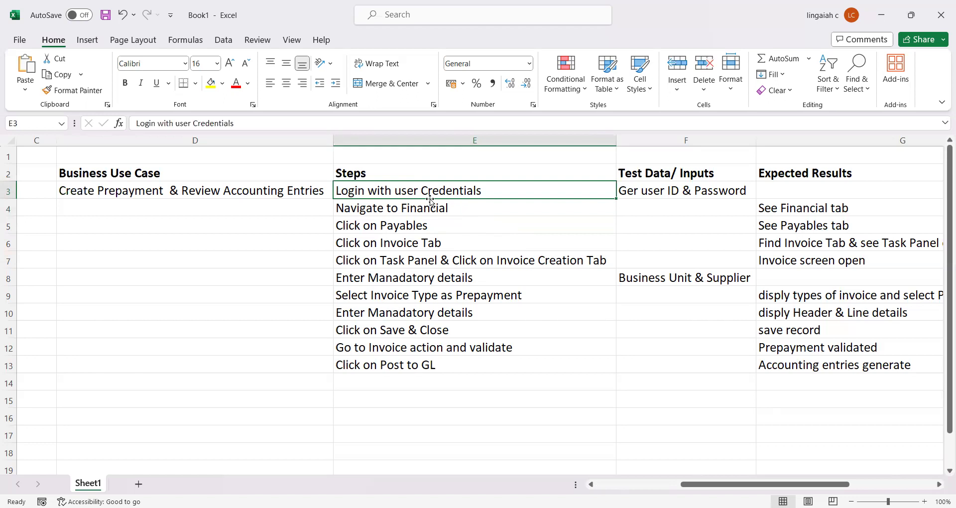
{"action": "left_click", "coordinate": [414, 267]}
{"action": "key", "text": "Up"}
{"action": "key", "text": "Up"}
{"action": "key", "text": "Up"}
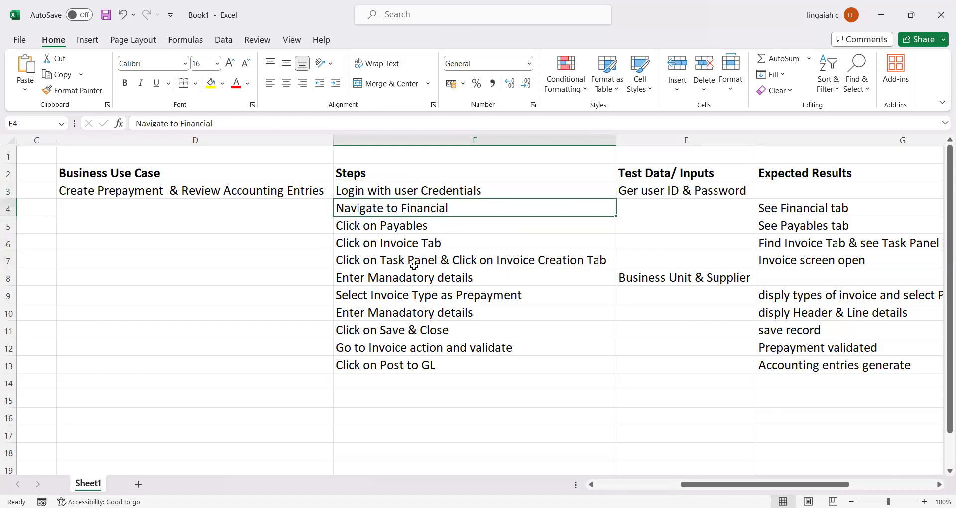
{"action": "key", "text": "Up"}
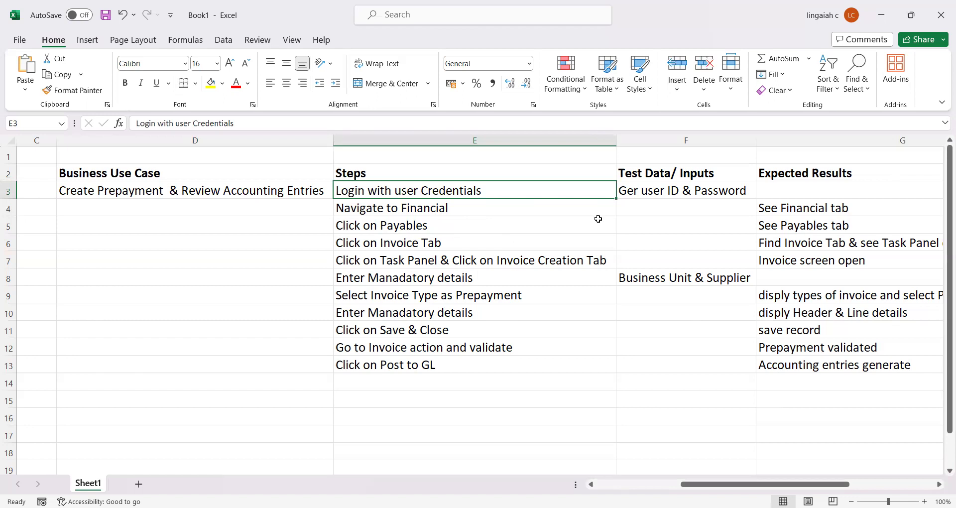
Correct the test data of the login step in F3 to "Get user ID & Password"
{"action": "left_click", "coordinate": [675, 191]}
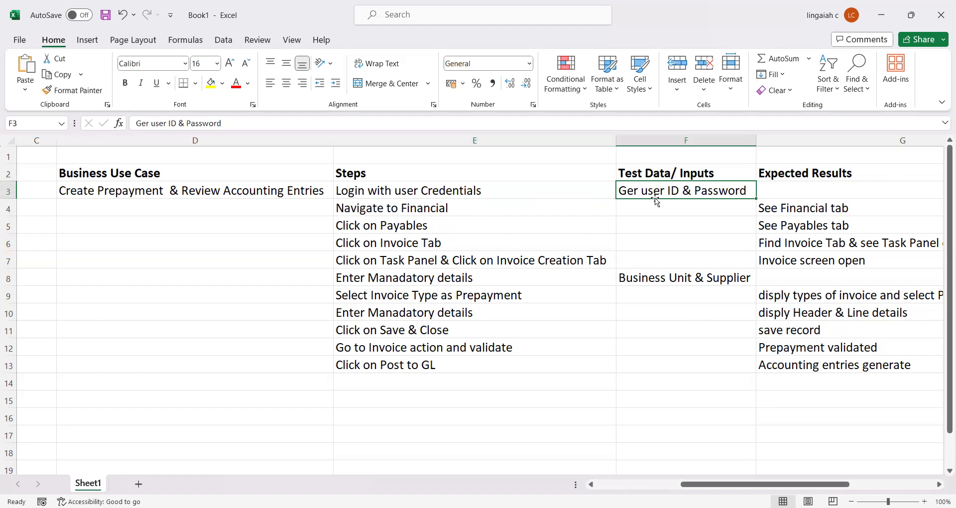
{"action": "left_click", "coordinate": [149, 123]}
{"action": "key", "text": "BackSpace"}
{"action": "type", "text": "t"}
{"action": "key", "text": "Return"}
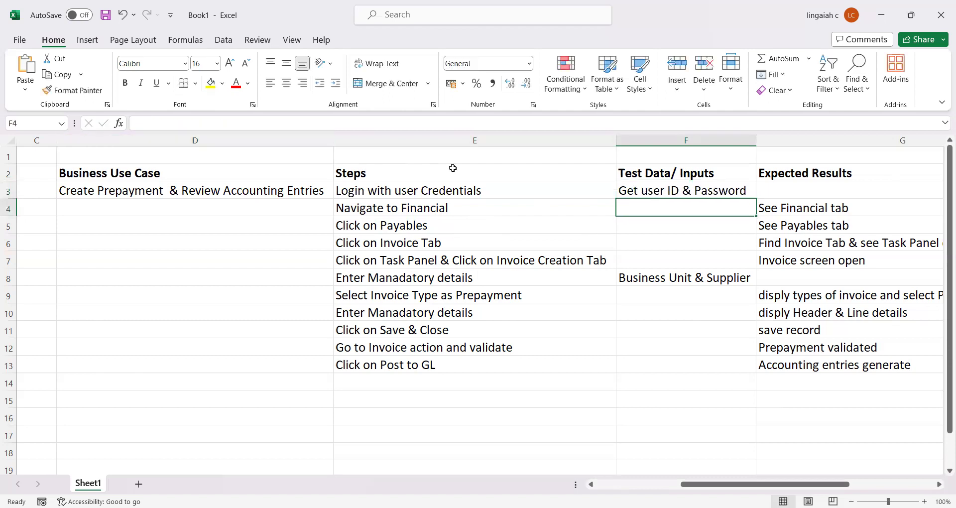
Review the steps from Financial navigation to invoice validation together with their test data
{"action": "left_click", "coordinate": [411, 209]}
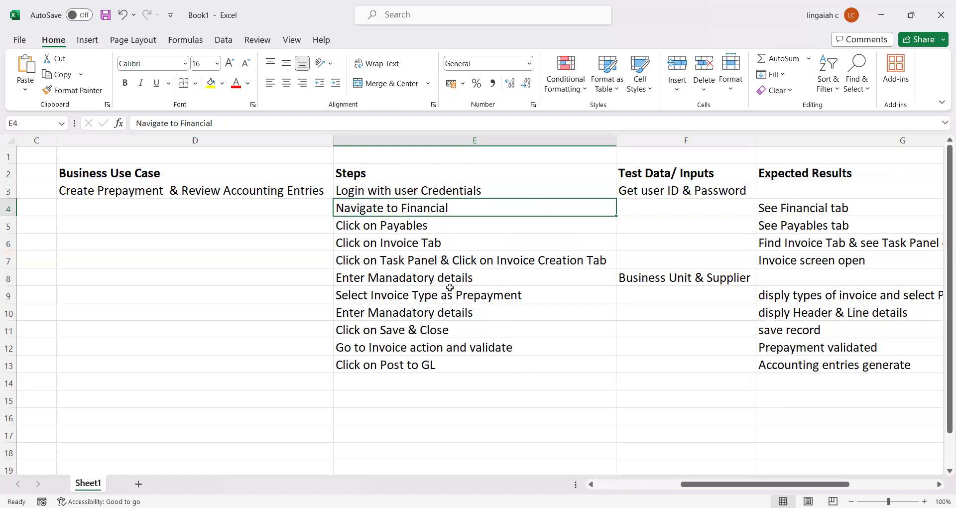
{"action": "left_click", "coordinate": [647, 279]}
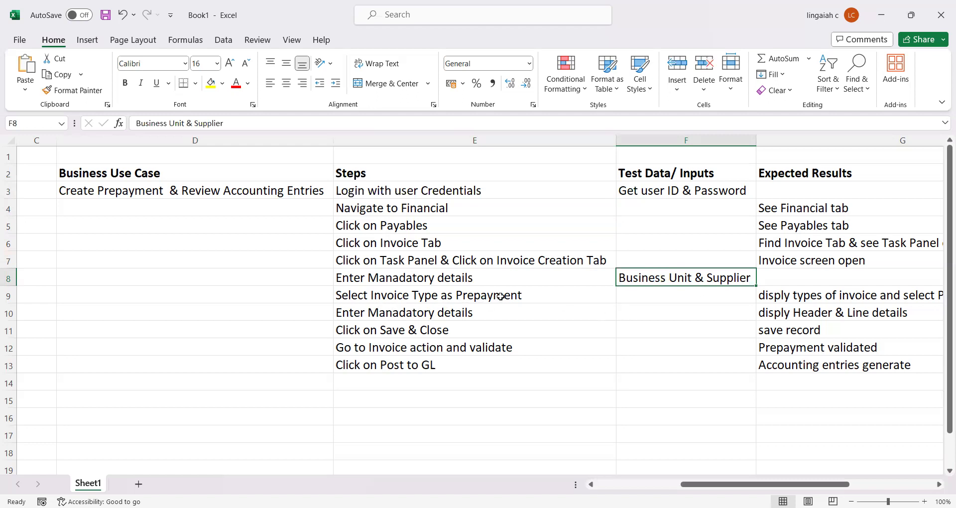
{"action": "left_click", "coordinate": [481, 318]}
{"action": "left_click", "coordinate": [645, 319]}
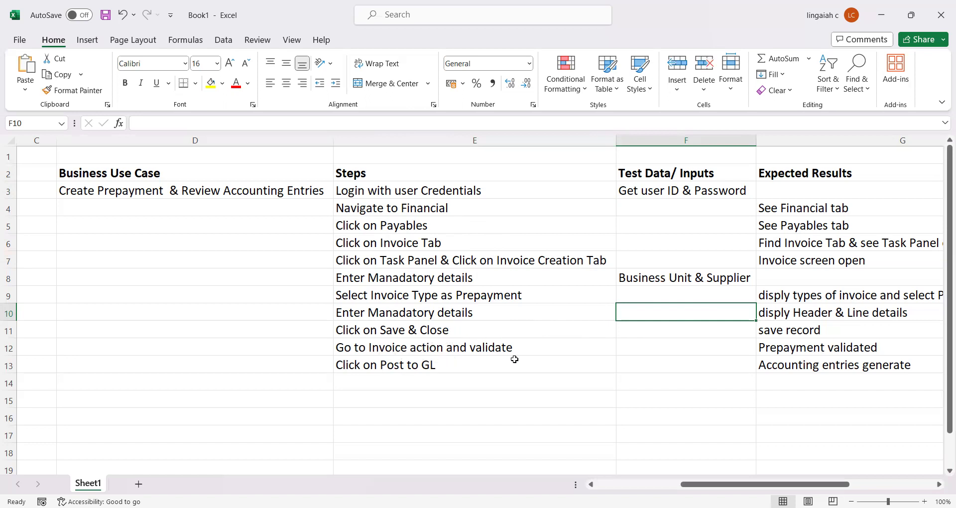
{"action": "left_click", "coordinate": [631, 350]}
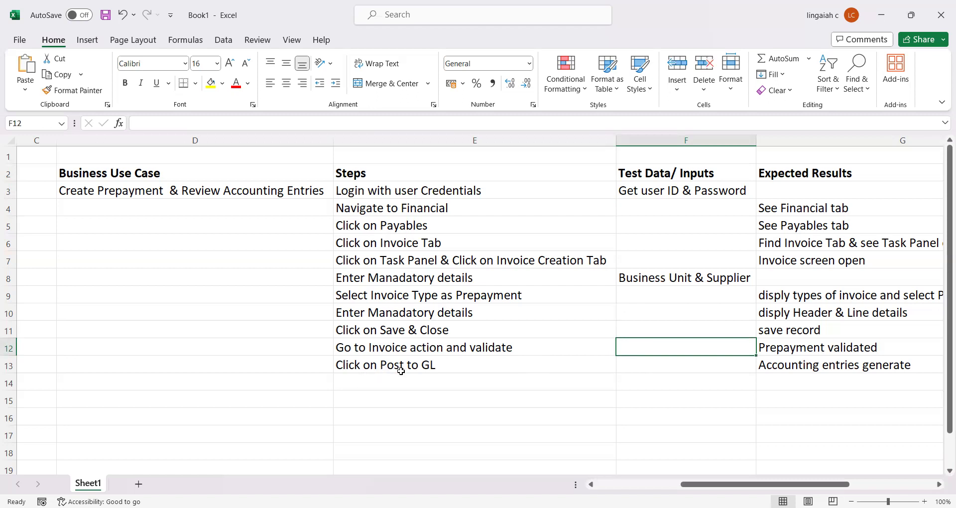
Add the step "Review accounting Entries" in E14, below the Post to GL step
{"action": "left_click", "coordinate": [428, 367]}
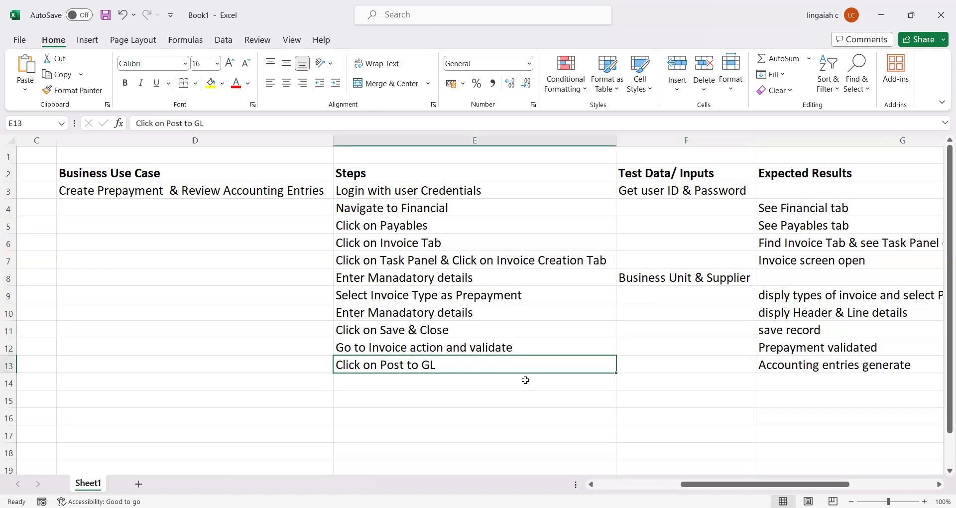
{"action": "left_click", "coordinate": [409, 386]}
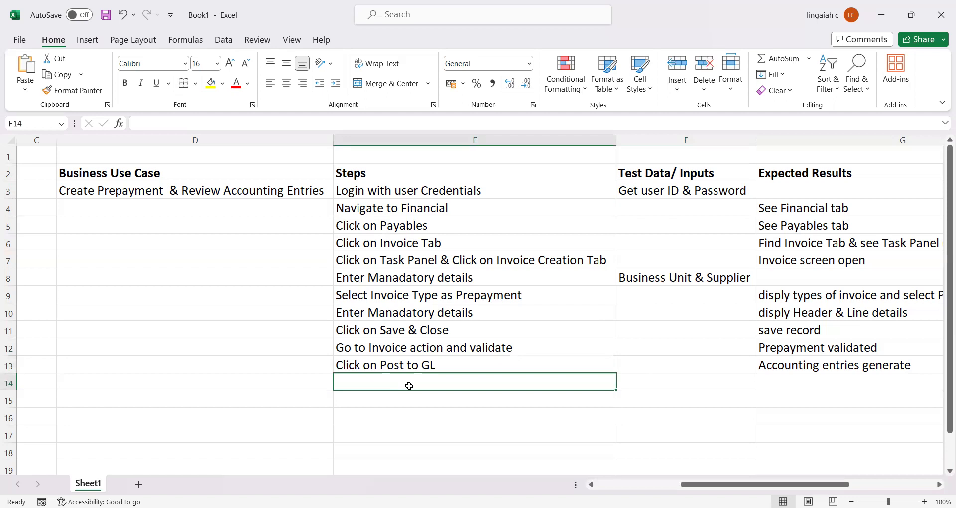
{"action": "type", "text": "Review acco"}
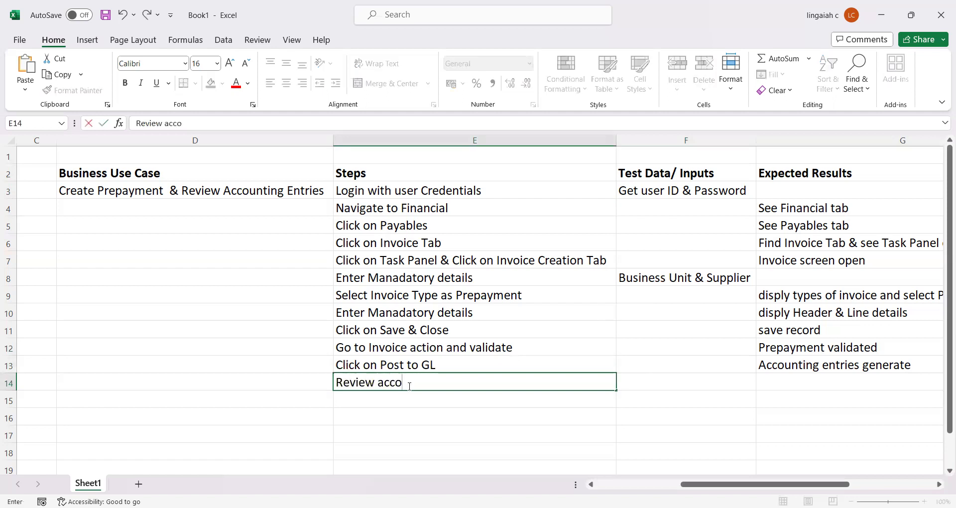
{"action": "type", "text": "unting Entries"}
{"action": "key", "text": "Return"}
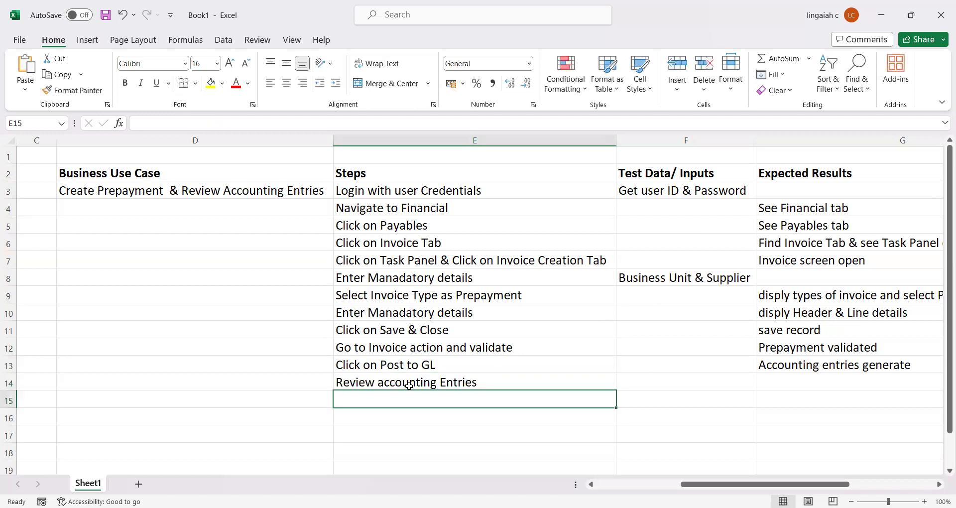
{"action": "key", "text": "Right"}
{"action": "key", "text": "Right"}
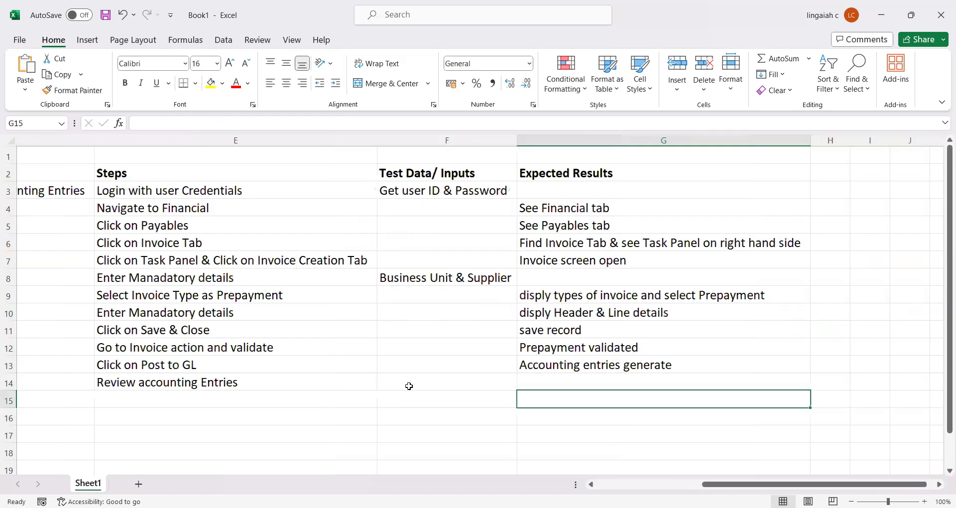
{"action": "key", "text": "Up"}
{"action": "key", "text": "Up"}
{"action": "key", "text": "Left"}
{"action": "key", "text": "Left"}
{"action": "key", "text": "Left"}
{"action": "key", "text": "Right"}
{"action": "key", "text": "ctrl+Up"}
{"action": "key", "text": "Down"}
{"action": "key", "text": "Right"}
{"action": "key", "text": "Right"}
{"action": "key", "text": "Right"}
{"action": "key", "text": "Left"}
{"action": "key", "text": "Left"}
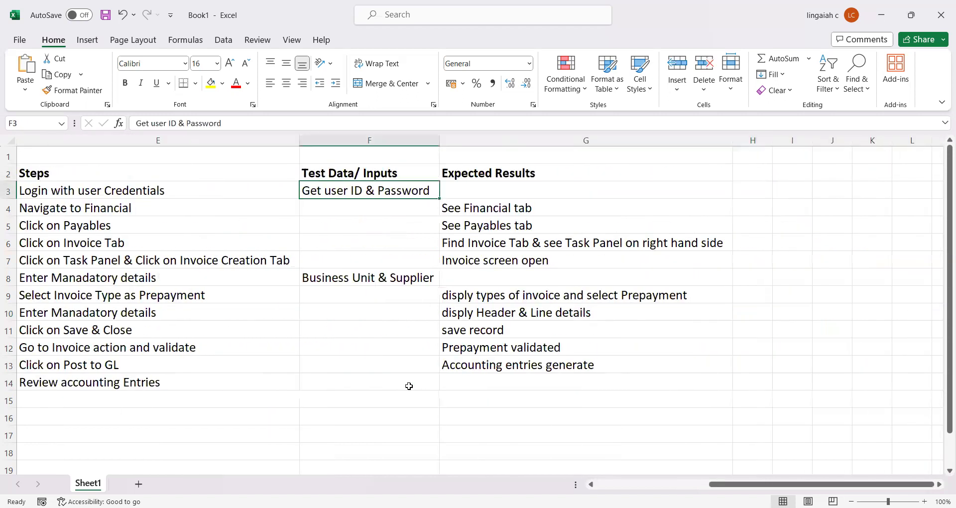
{"action": "key", "text": "Left"}
{"action": "key", "text": "Left"}
{"action": "key", "text": "Left"}
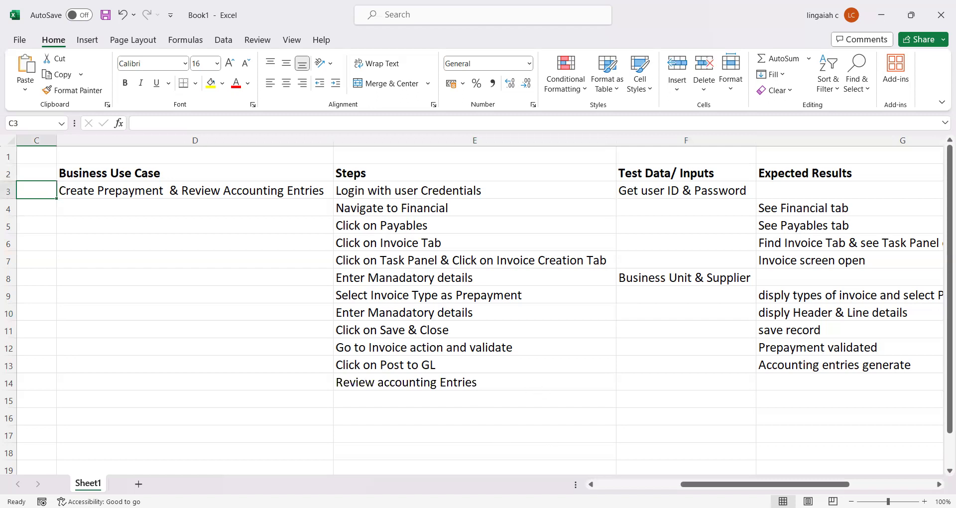
Switch to Oracle Fusion Cloud Applications in the browser and open Invoices from the navigator's Payables group
{"action": "key", "text": "alt+Tab"}
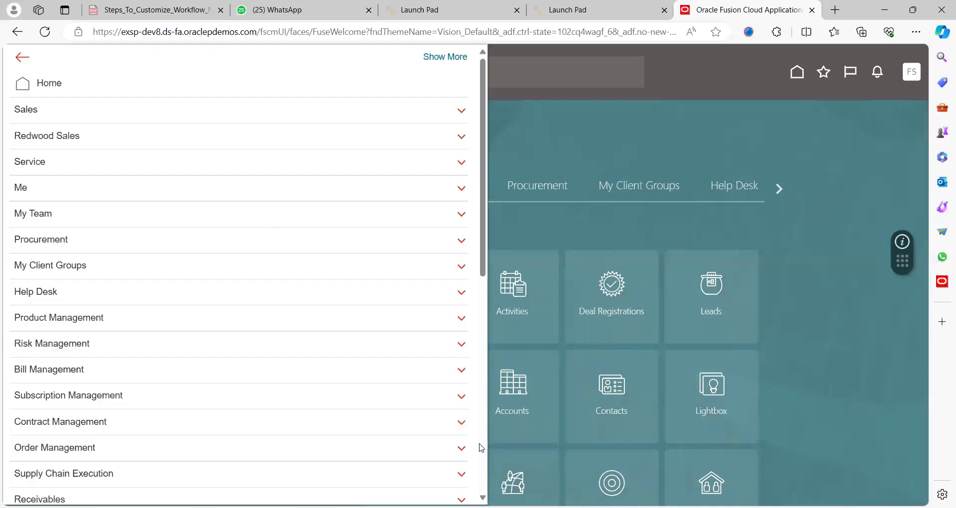
{"action": "scroll", "coordinate": [481, 447], "scroll_direction": "down", "scroll_amount": 8}
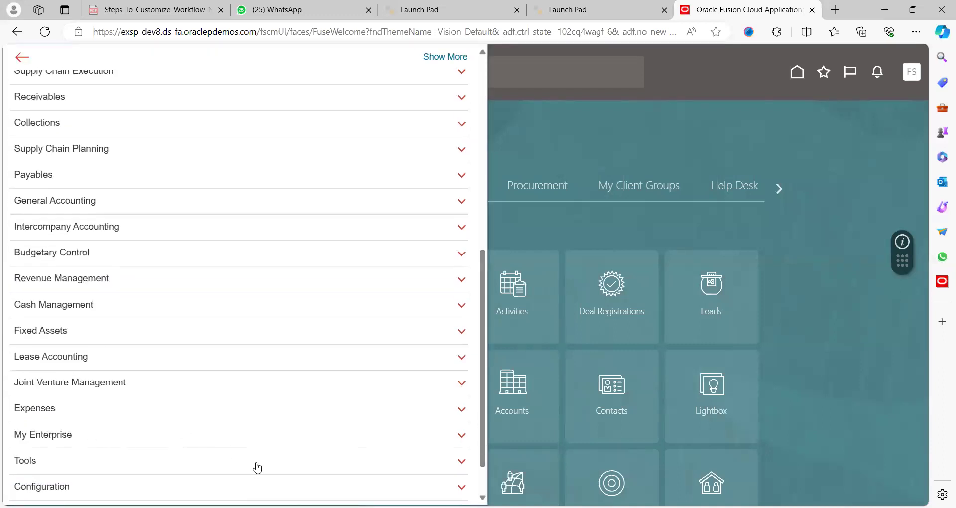
{"action": "left_click", "coordinate": [84, 183]}
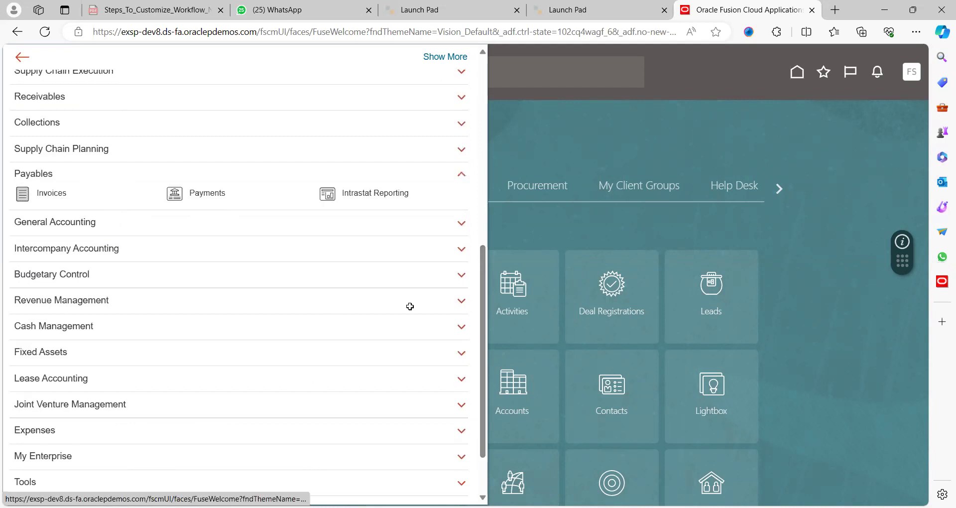
Check the invoice tab step of the test script in Excel and return to the Oracle Fusion Invoices page
{"action": "key", "text": "alt+Tab"}
{"action": "left_click", "coordinate": [395, 235]}
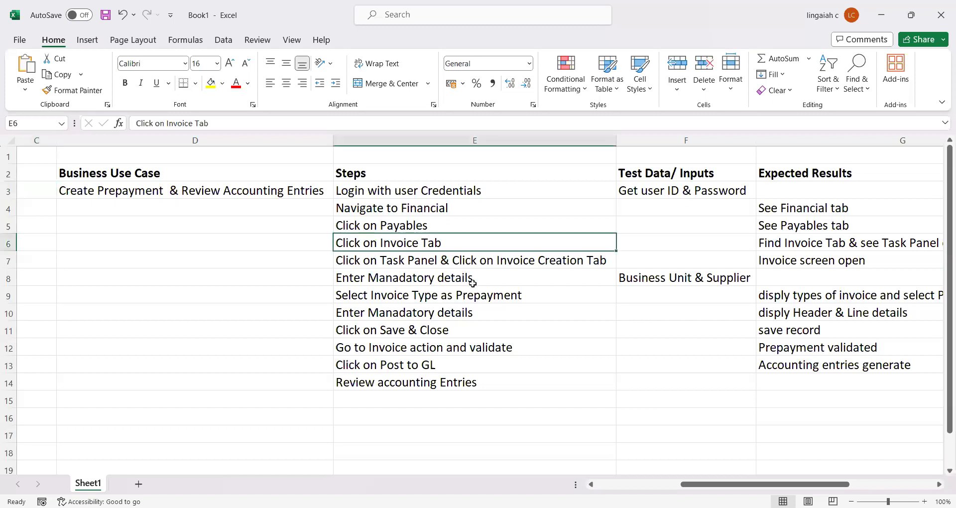
{"action": "key", "text": "alt+Tab"}
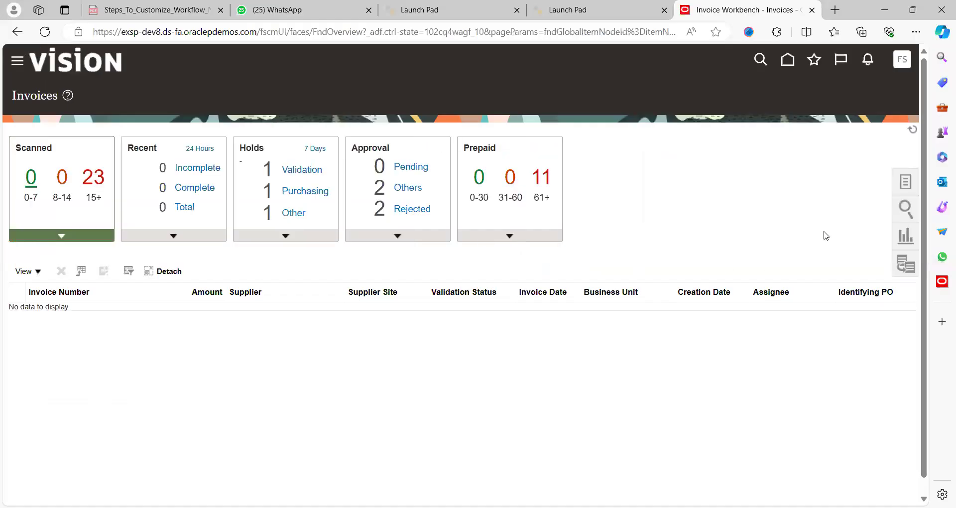
Start a new invoice for US1 Business Unit with ABC Bank as the supplier
{"action": "left_click", "coordinate": [910, 191]}
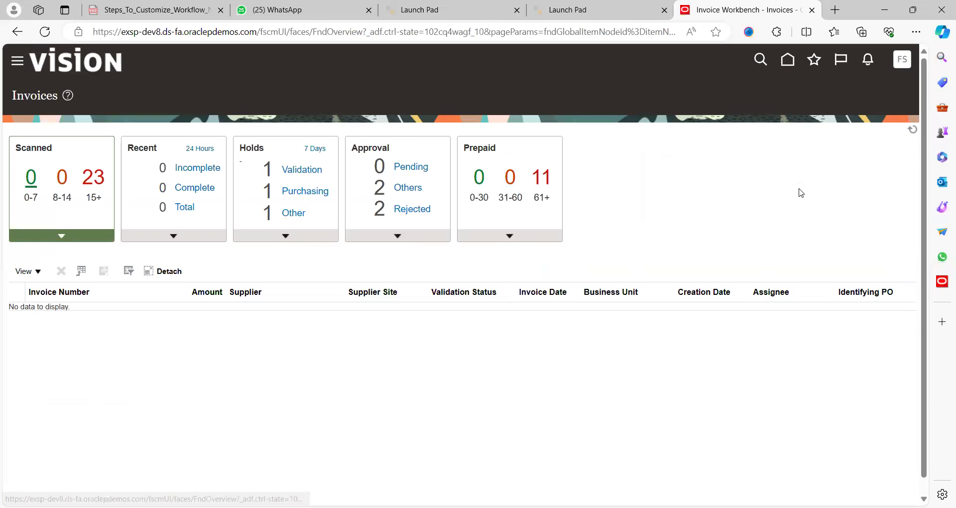
{"action": "left_click", "coordinate": [817, 101]}
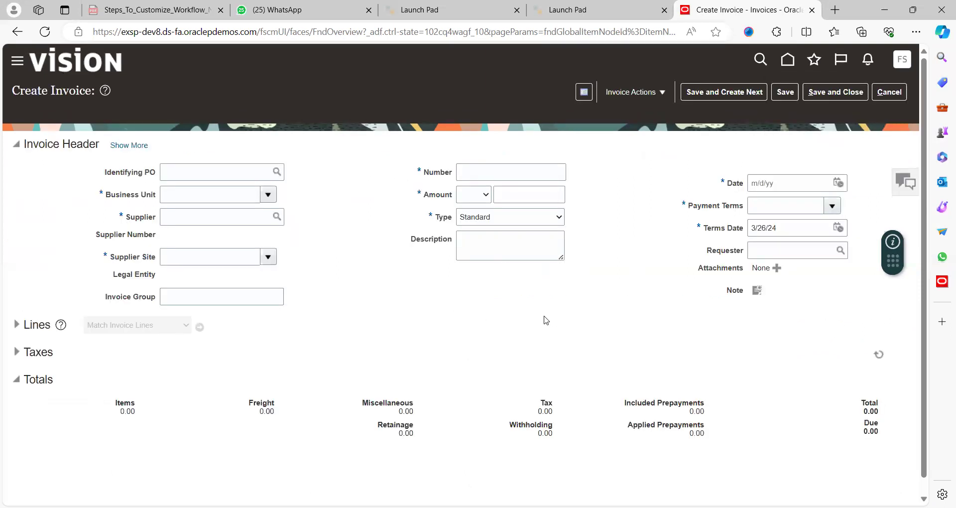
{"action": "left_click", "coordinate": [267, 196]}
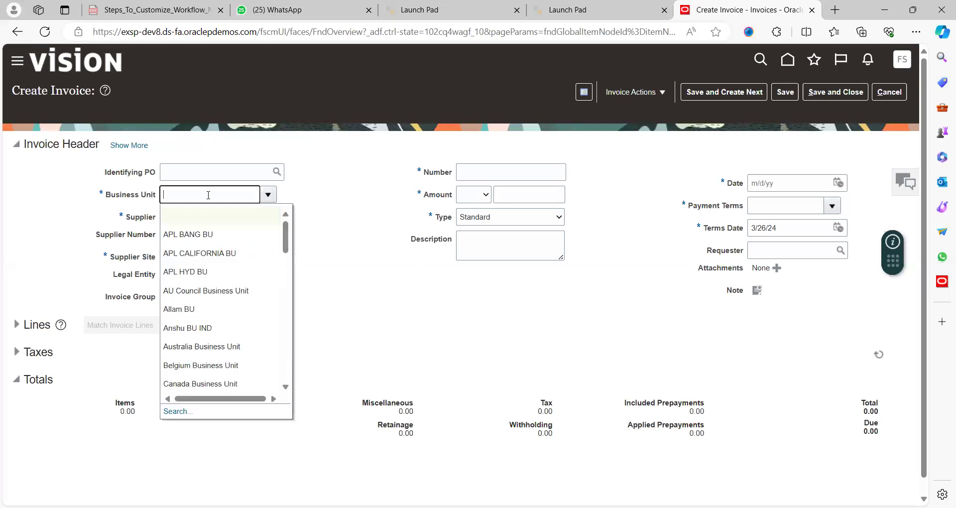
{"action": "type", "text": "US1"}
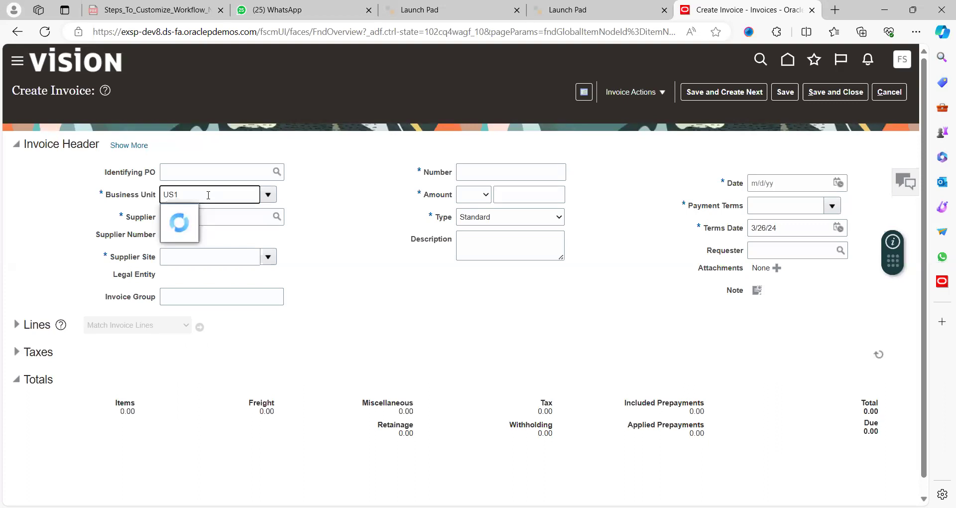
{"action": "left_click", "coordinate": [190, 226]}
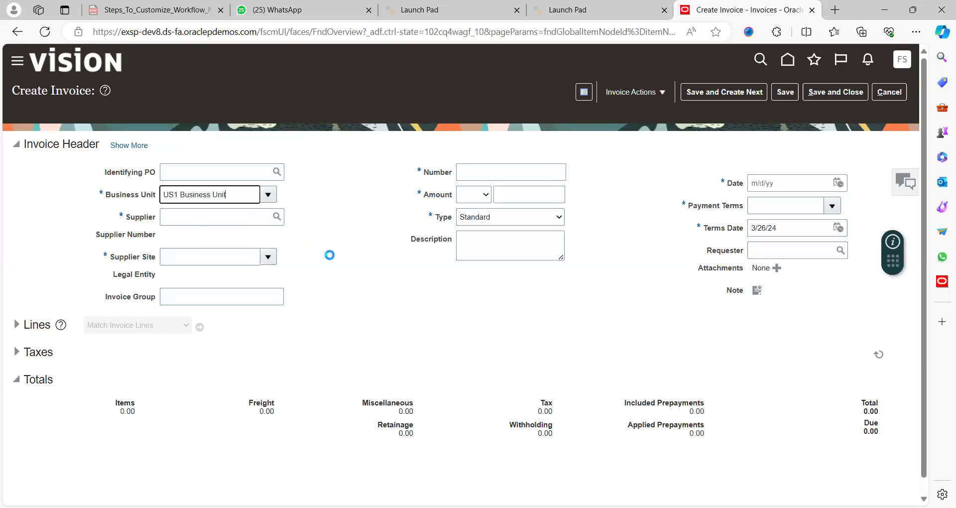
{"action": "left_click", "coordinate": [249, 218]}
{"action": "type", "text": "abc"}
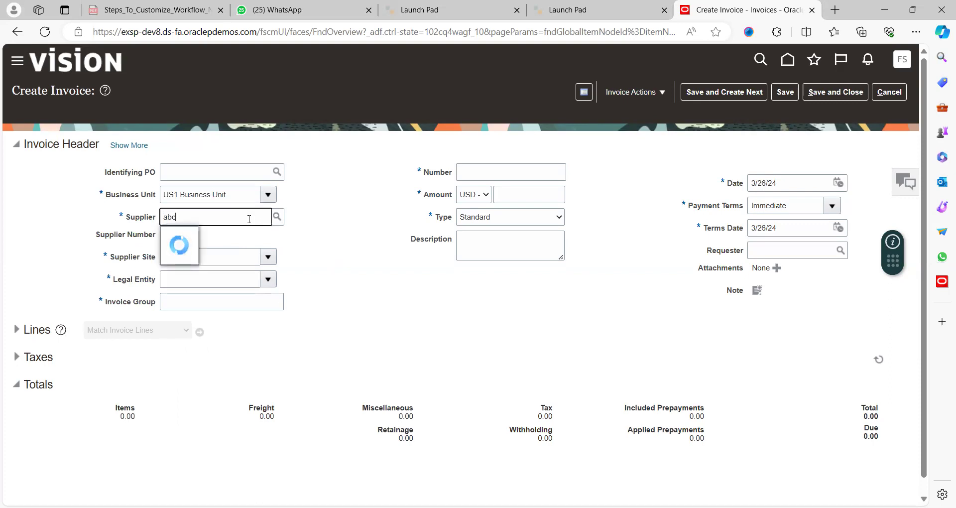
{"action": "left_click", "coordinate": [225, 237]}
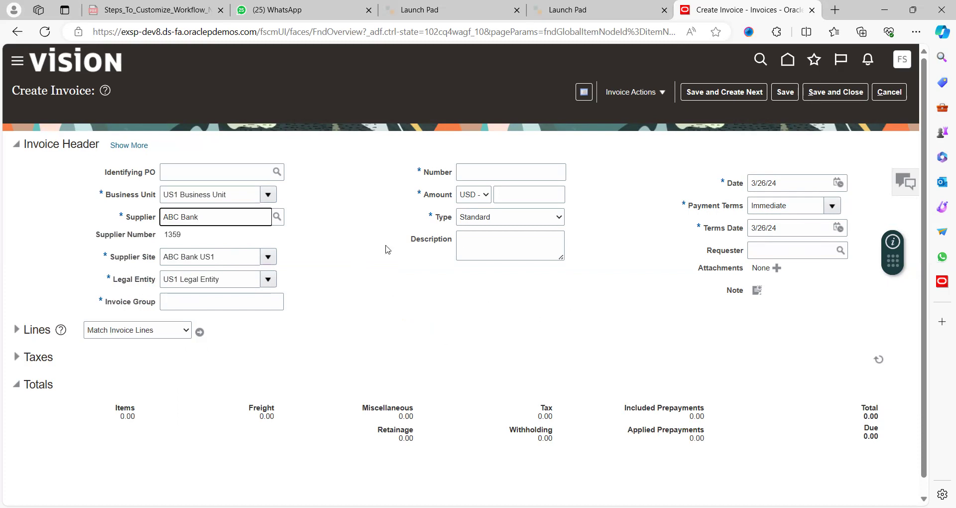
Give the invoice the number PP01, an amount of 100 USD and the description "Testing for 24A Upgrade"
{"action": "left_click", "coordinate": [477, 168]}
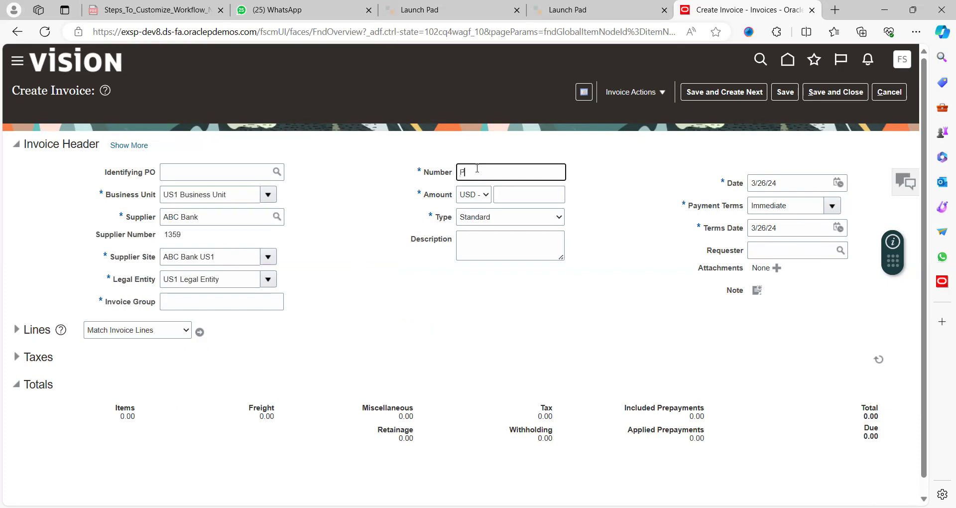
{"action": "type", "text": "PP01"}
{"action": "key", "text": "Tab"}
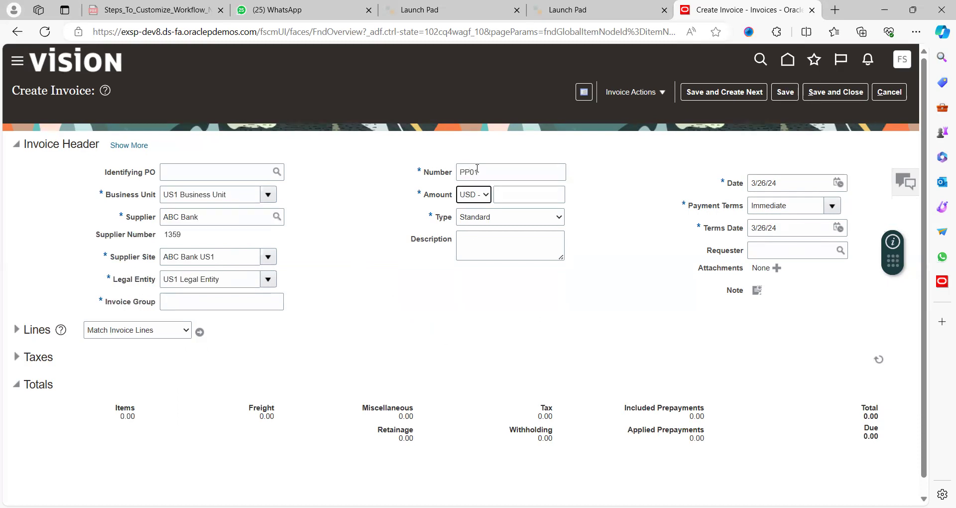
{"action": "key", "text": "Tab"}
{"action": "type", "text": "100"}
{"action": "key", "text": "Tab"}
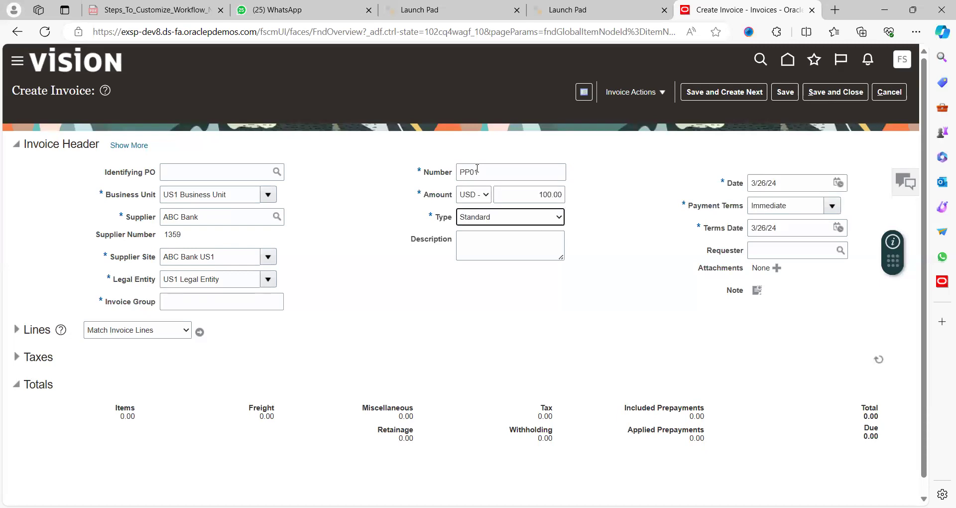
{"action": "left_click", "coordinate": [487, 244]}
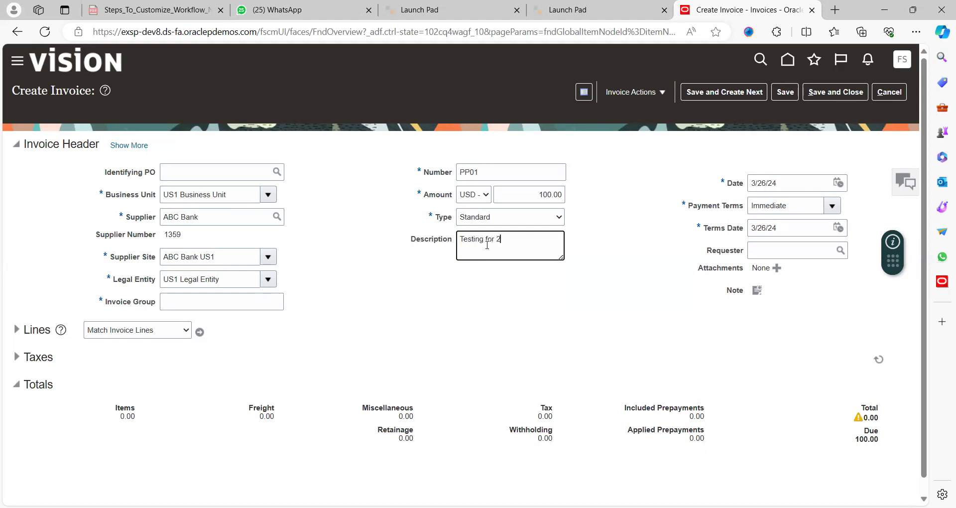
{"action": "type", "text": "Testing for 24A Upgr"}
Enter a 100.00 item line with distribution set Contractor Expense (Single Distribution), and open its distributions without saving changes there
{"action": "left_click", "coordinate": [17, 329]}
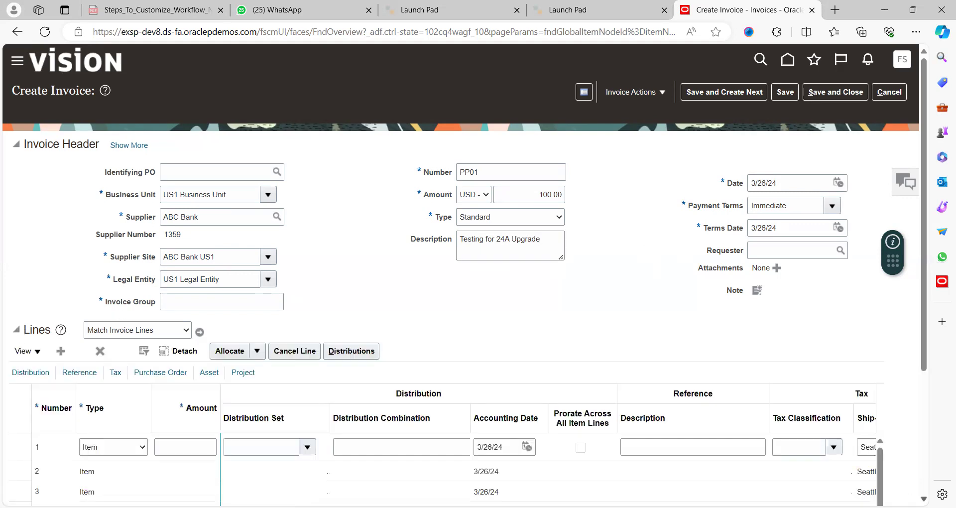
{"action": "scroll", "coordinate": [821, 467], "scroll_direction": "down", "scroll_amount": 1}
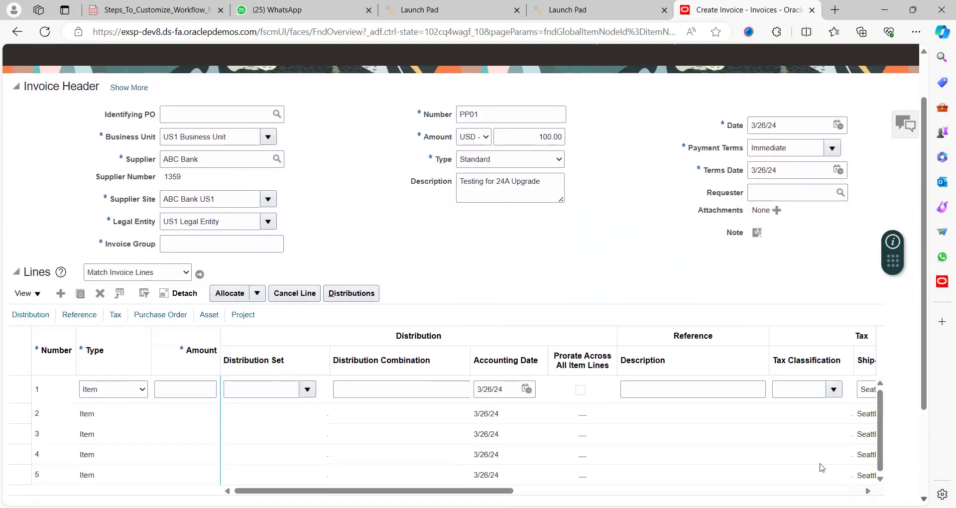
{"action": "left_click", "coordinate": [198, 393]}
{"action": "type", "text": "100"}
{"action": "key", "text": "Tab"}
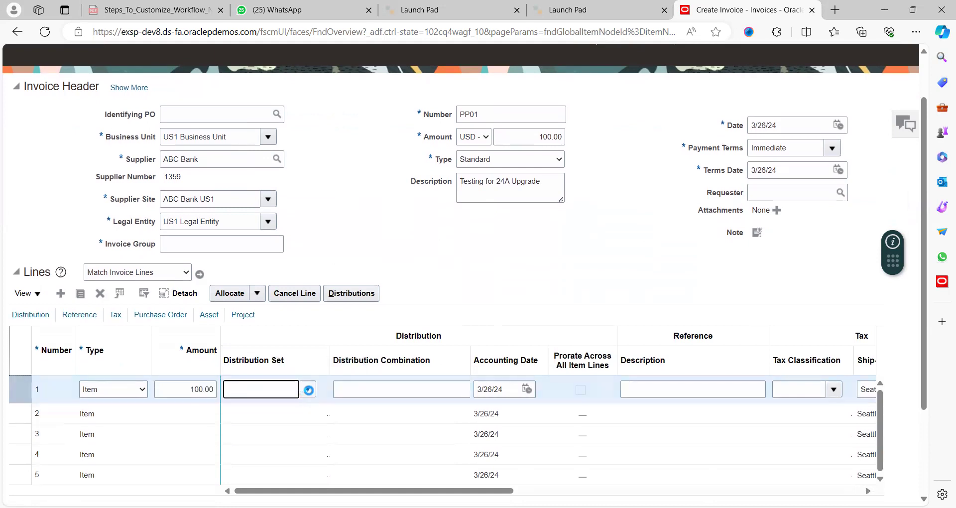
{"action": "left_click", "coordinate": [308, 390]}
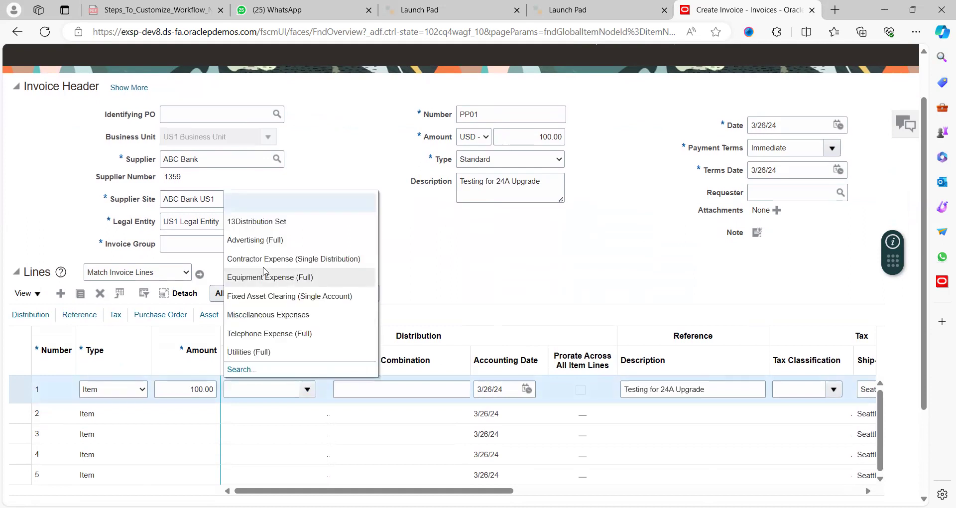
{"action": "left_click", "coordinate": [258, 254]}
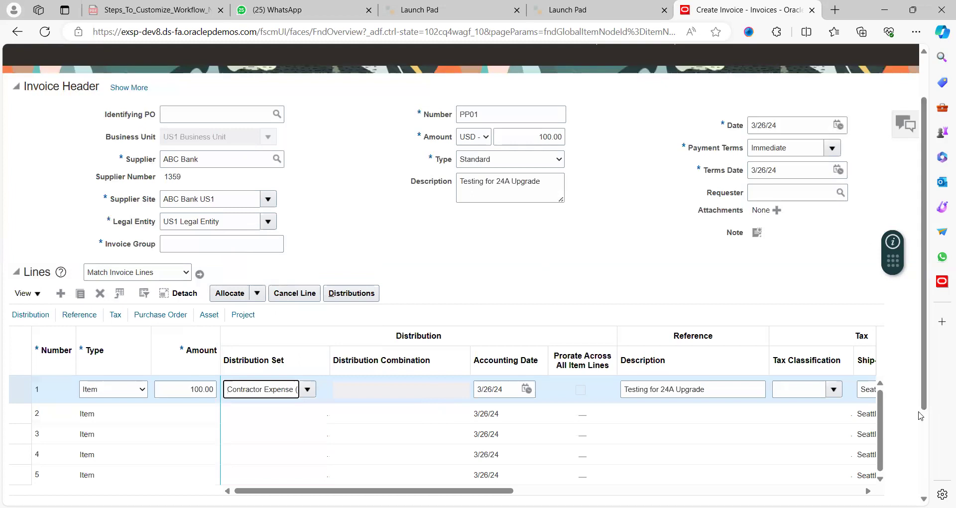
{"action": "left_click", "coordinate": [349, 294]}
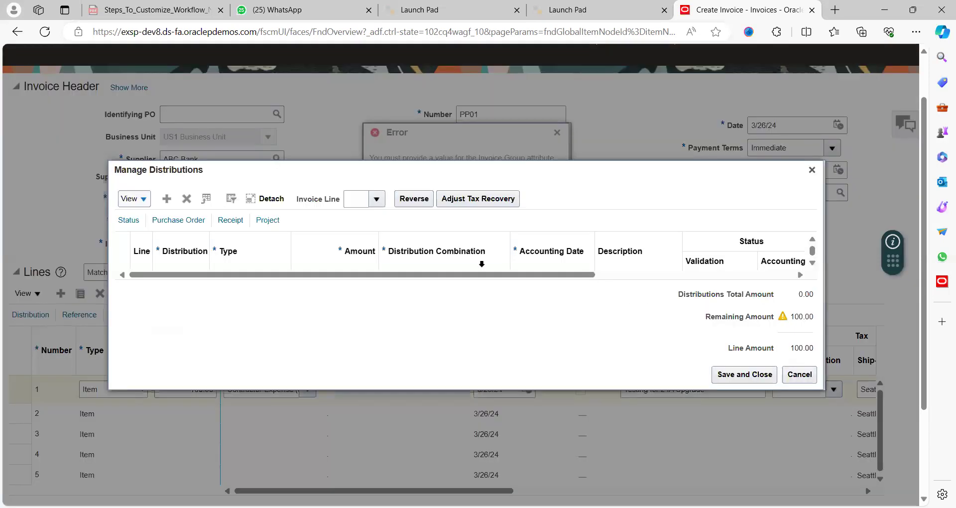
{"action": "left_click", "coordinate": [797, 374]}
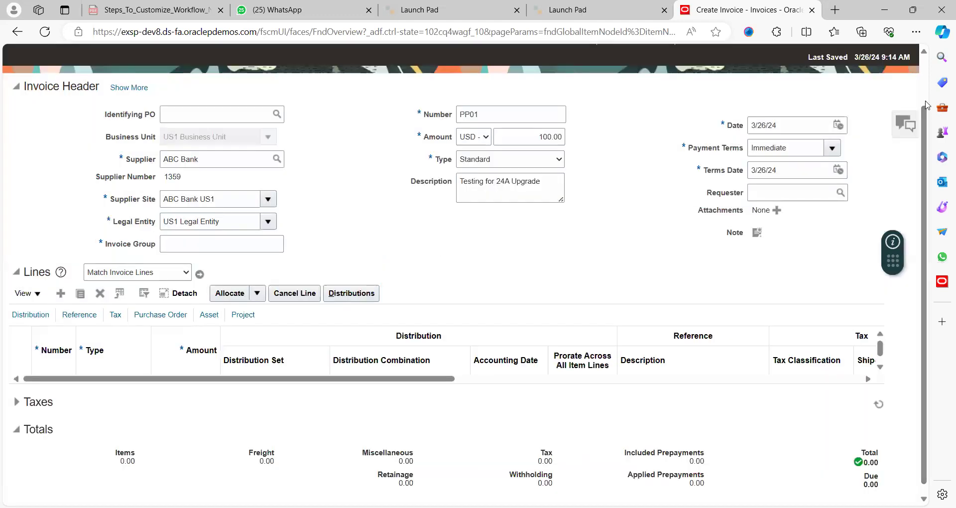
Set the Invoice Group to test and try to save the invoice
{"action": "scroll", "coordinate": [925, 102], "scroll_direction": "up", "scroll_amount": 2}
{"action": "left_click", "coordinate": [785, 92]}
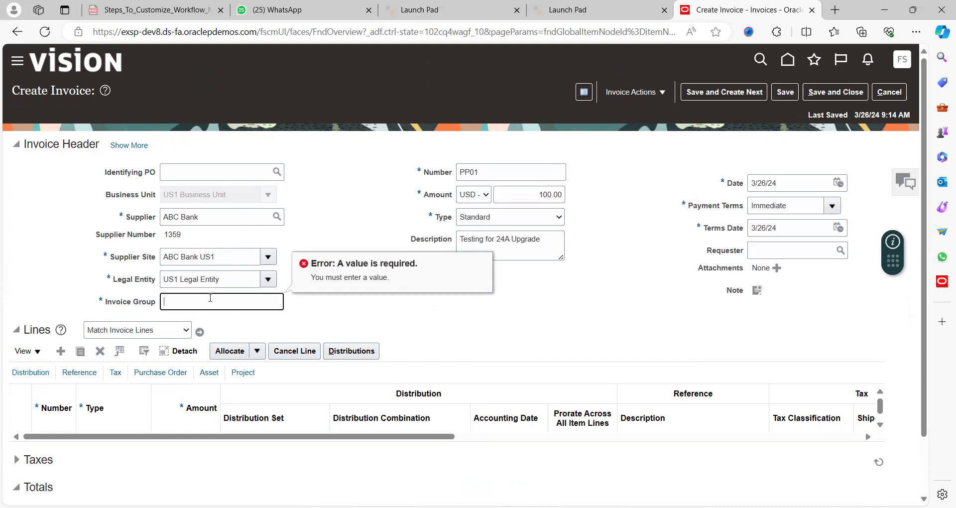
{"action": "type", "text": "test"}
{"action": "key", "text": "Tab"}
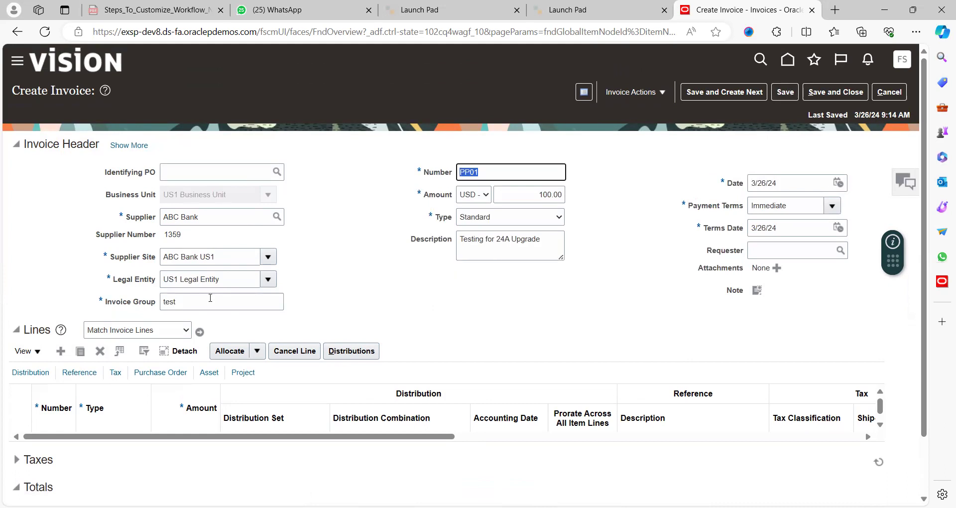
{"action": "left_click", "coordinate": [790, 92]}
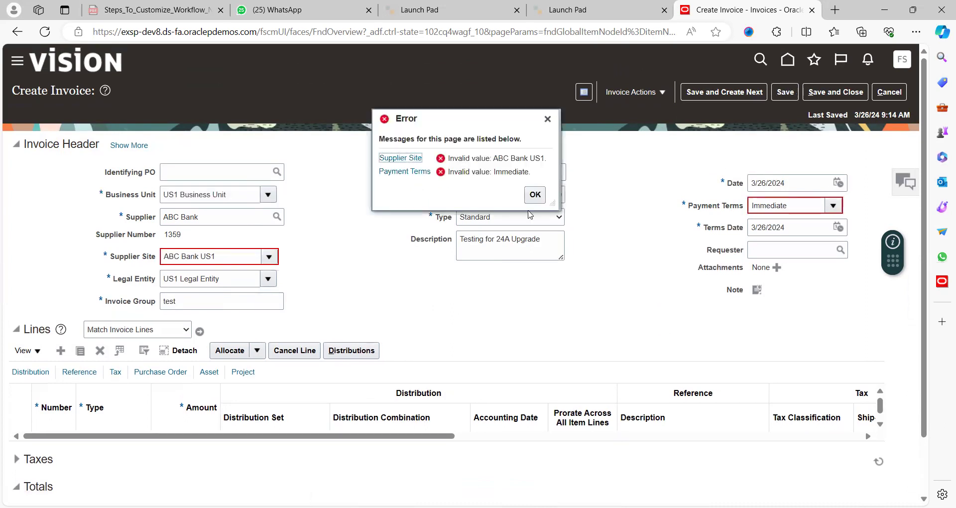
{"action": "left_click", "coordinate": [535, 195]}
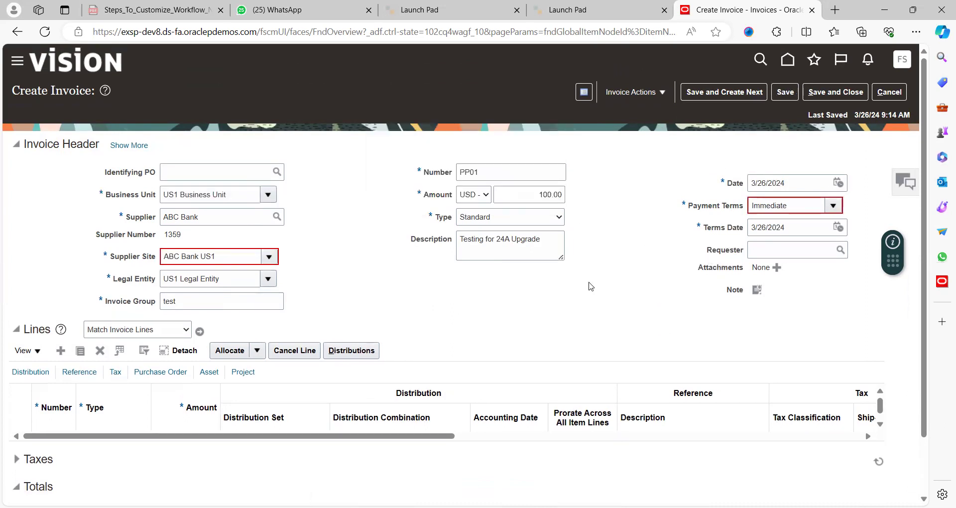
{"action": "scroll", "coordinate": [590, 285], "scroll_direction": "down", "scroll_amount": 3}
{"action": "scroll", "coordinate": [589, 286], "scroll_direction": "up", "scroll_amount": 2}
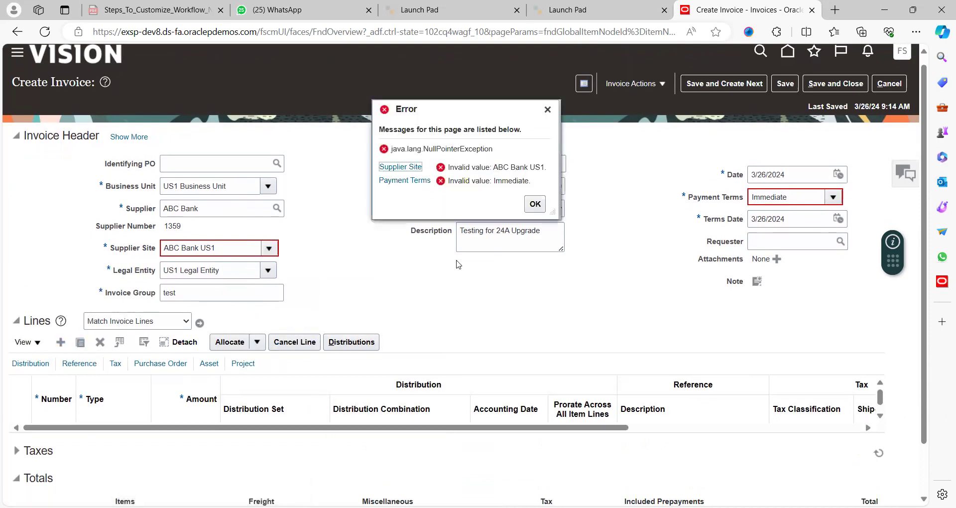
{"action": "left_click", "coordinate": [533, 204]}
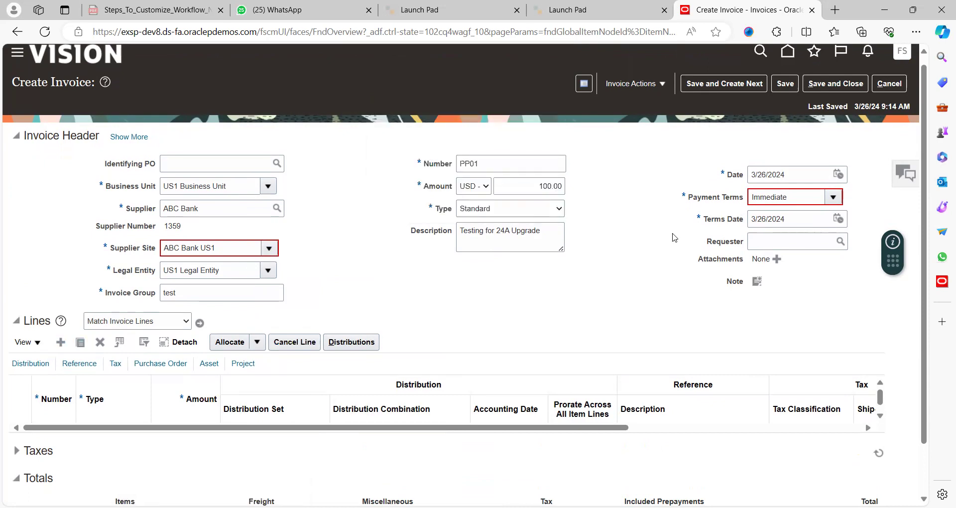
Change the invoice's supplier to ABC Consulting
{"action": "double_click", "coordinate": [237, 209]}
{"action": "key", "text": "ctrl+a"}
{"action": "type", "text": "a"}
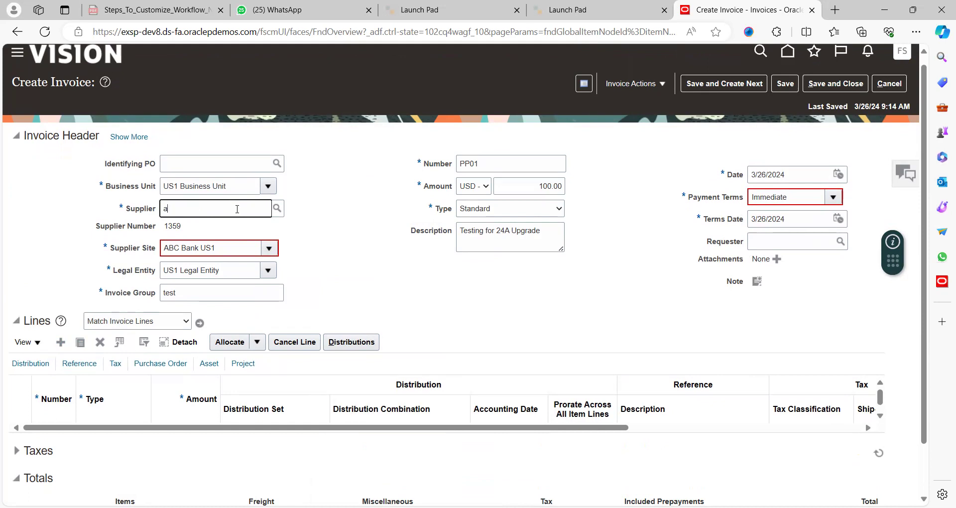
{"action": "left_click", "coordinate": [216, 248]}
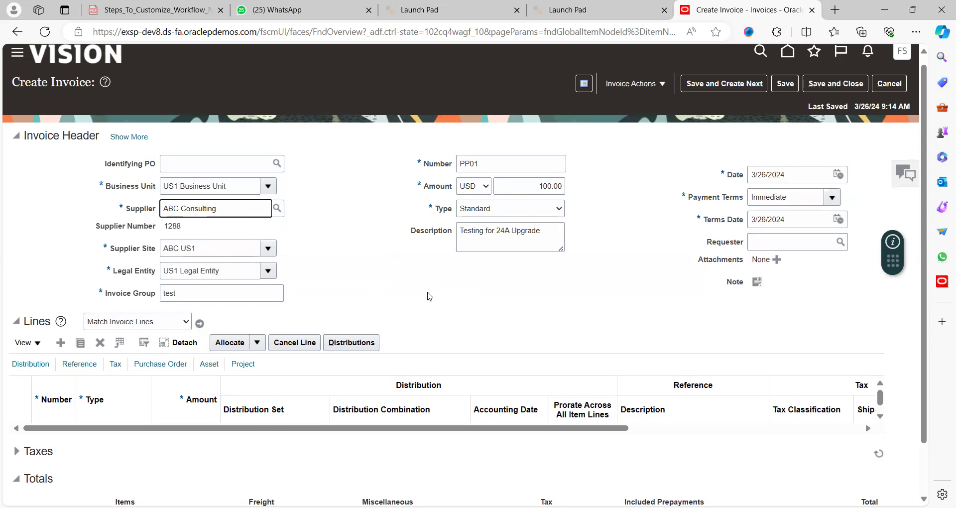
Try to add an invoice line, and cancel the creation of invoice PP01
{"action": "left_click", "coordinate": [61, 343]}
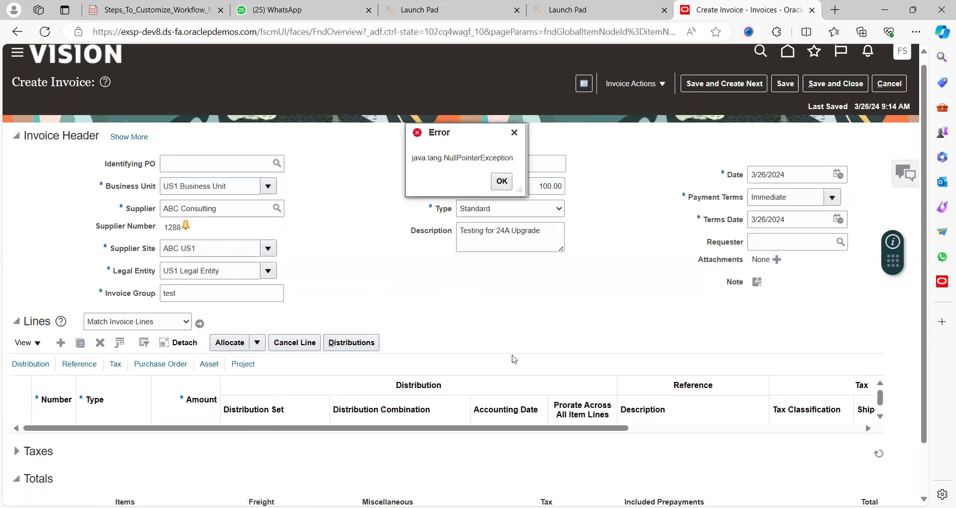
{"action": "left_click", "coordinate": [502, 182]}
{"action": "left_click", "coordinate": [889, 84]}
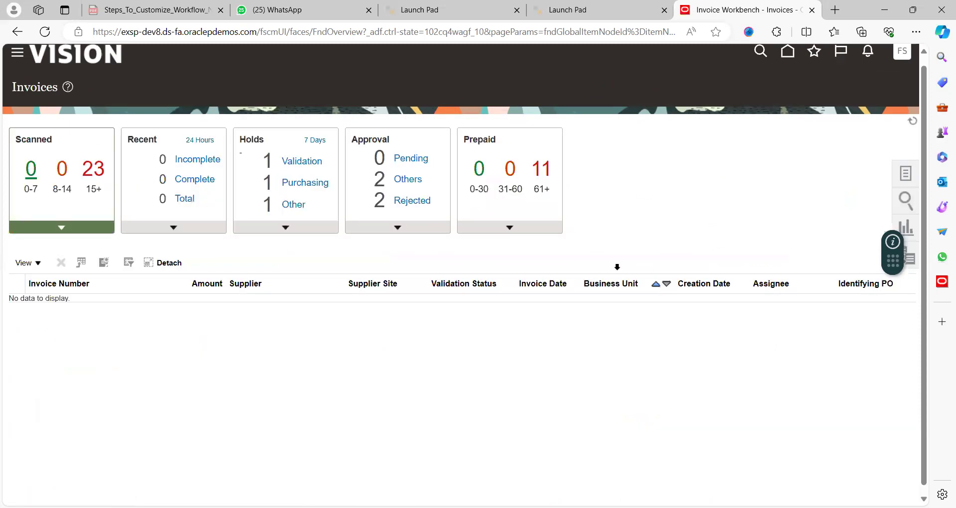
Create another new invoice and set its business unit to US1 Business Unit
{"action": "left_click", "coordinate": [905, 180]}
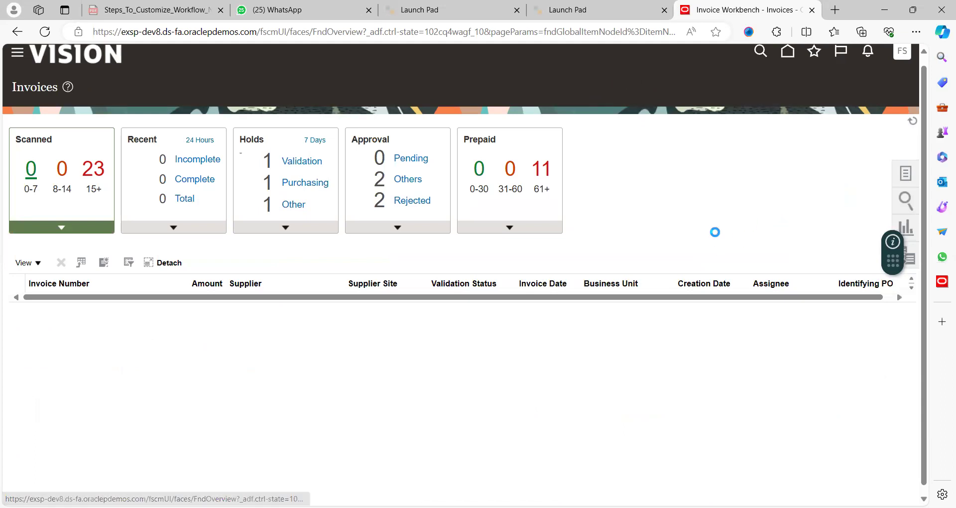
{"action": "left_click", "coordinate": [800, 95]}
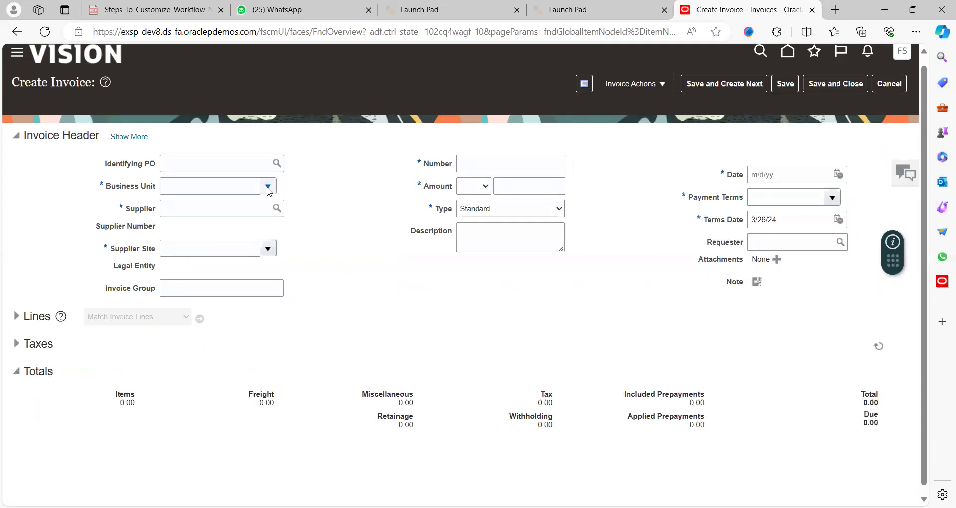
{"action": "left_click", "coordinate": [207, 164]}
{"action": "key", "text": "Tab"}
{"action": "key", "text": "Tab"}
{"action": "type", "text": "us"}
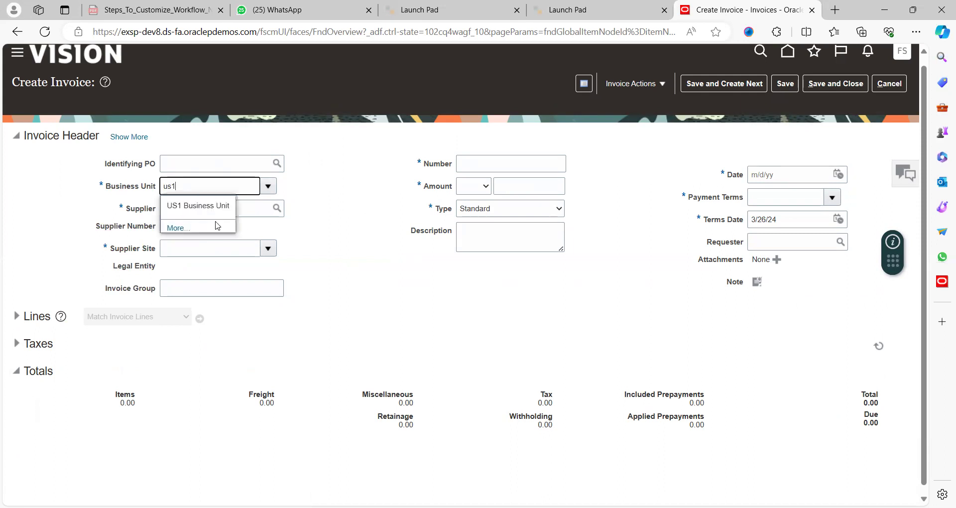
{"action": "left_click", "coordinate": [214, 206]}
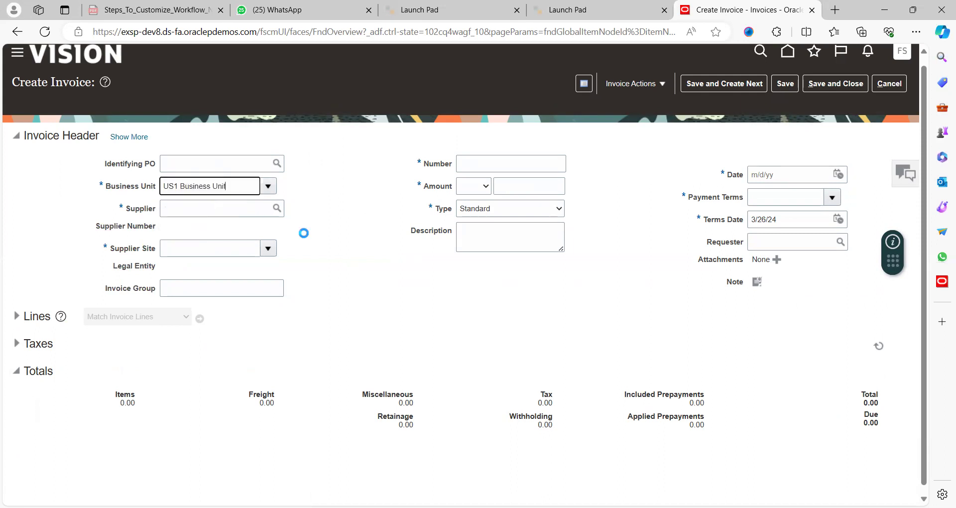
Fill in the invoice header with supplier ABC Consulting, invoice group Test and invoice number PP001
{"action": "left_click", "coordinate": [236, 214]}
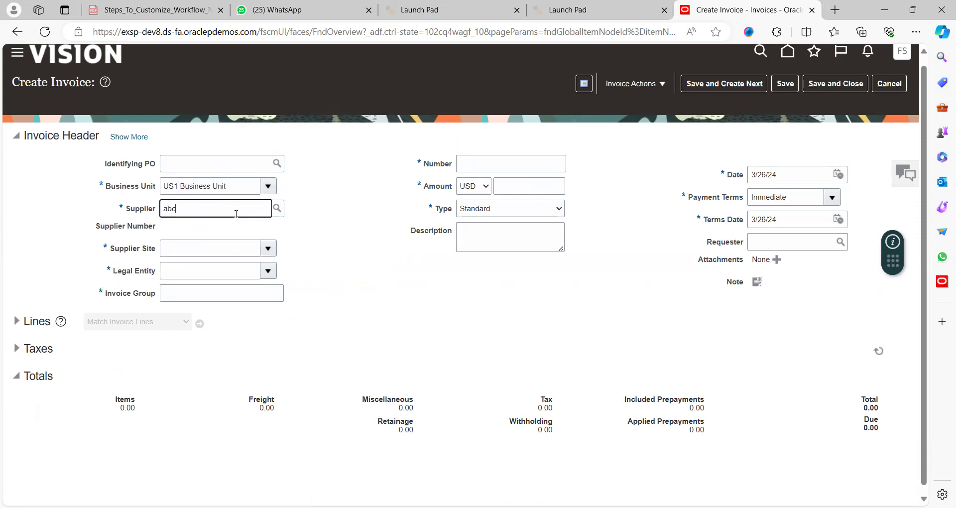
{"action": "left_click", "coordinate": [214, 252]}
{"action": "left_click", "coordinate": [240, 297]}
{"action": "type", "text": "Test"}
{"action": "key", "text": "Tab"}
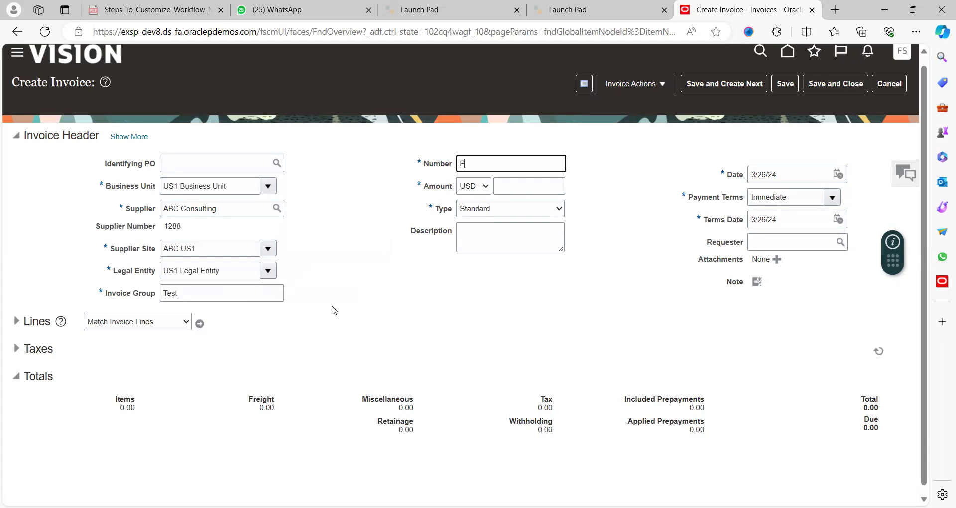
{"action": "type", "text": "PP001"}
{"action": "key", "text": "Tab"}
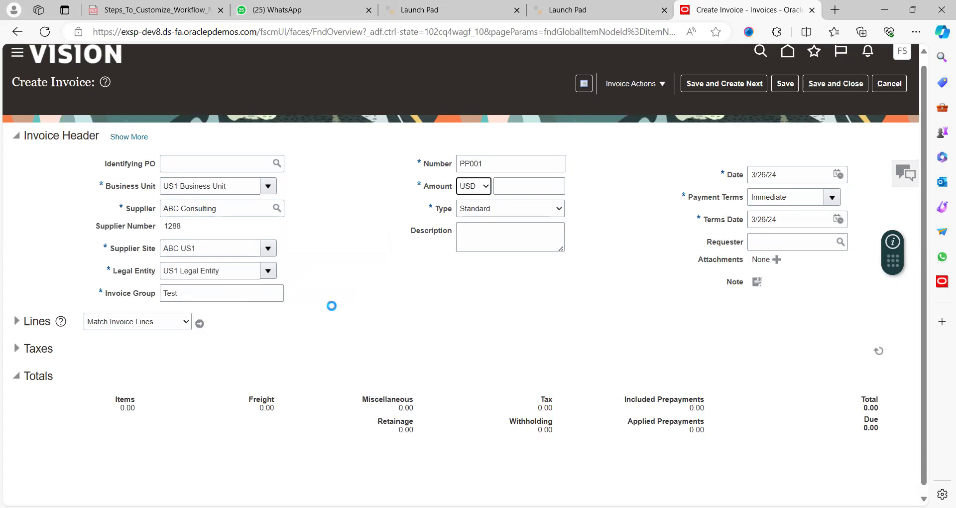
Set the invoice amount to 100.00 USD and the invoice type to Prepayment
{"action": "key", "text": "Tab"}
{"action": "type", "text": "100"}
{"action": "key", "text": "Tab"}
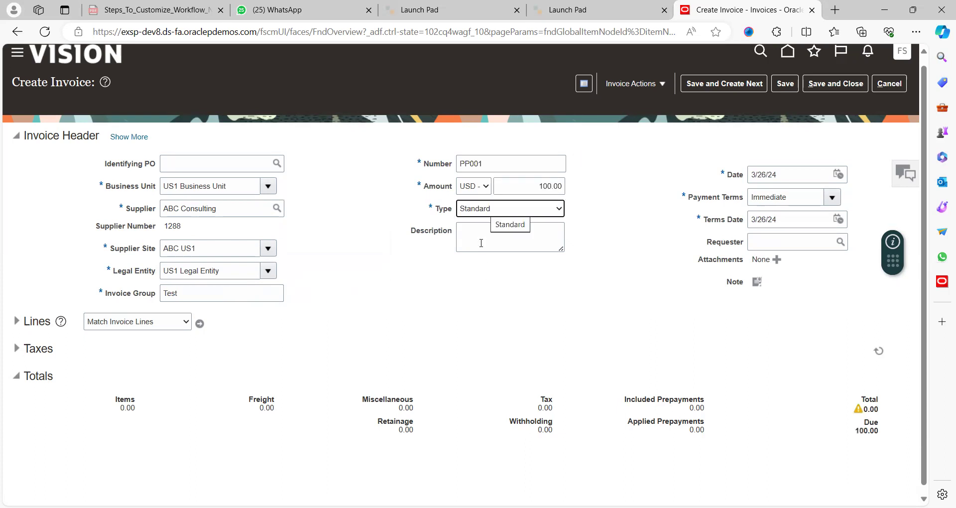
{"action": "left_click", "coordinate": [470, 212]}
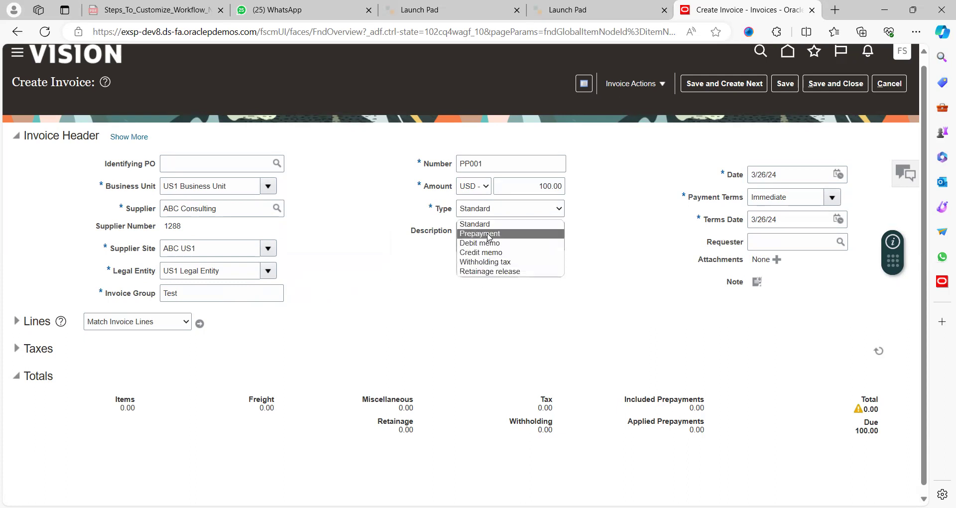
{"action": "left_click", "coordinate": [487, 234]}
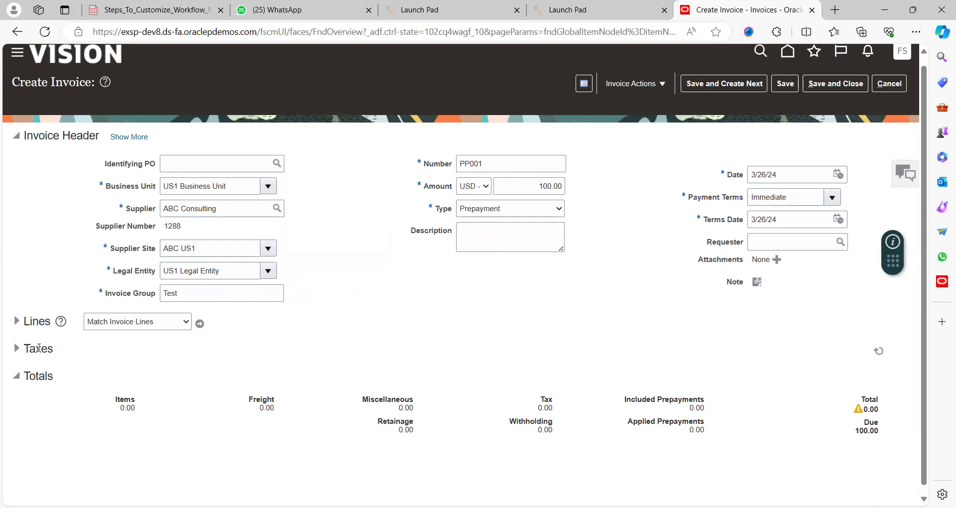
Show the invoice lines and enter an amount of 100.00 on the first item line
{"action": "left_click", "coordinate": [17, 321]}
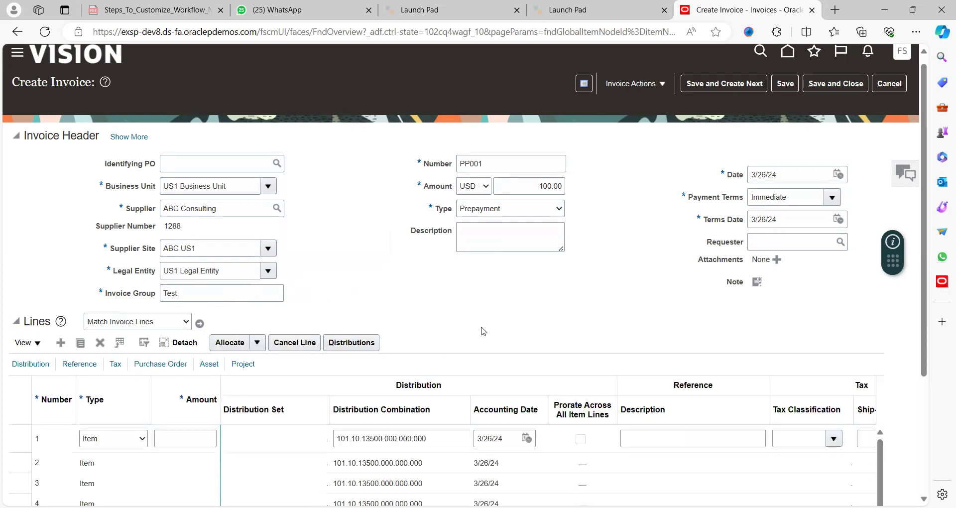
{"action": "scroll", "coordinate": [481, 331], "scroll_direction": "down", "scroll_amount": 3}
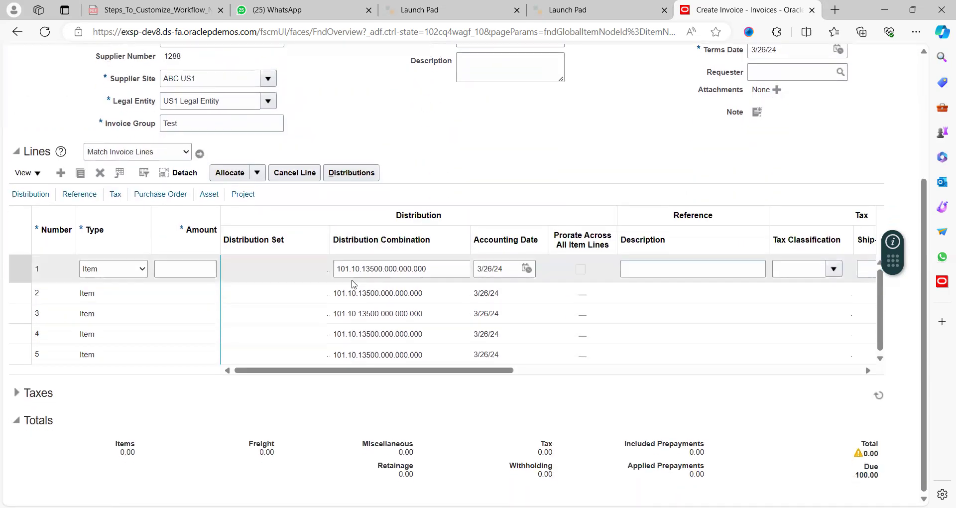
{"action": "left_click", "coordinate": [164, 271]}
{"action": "type", "text": "100"}
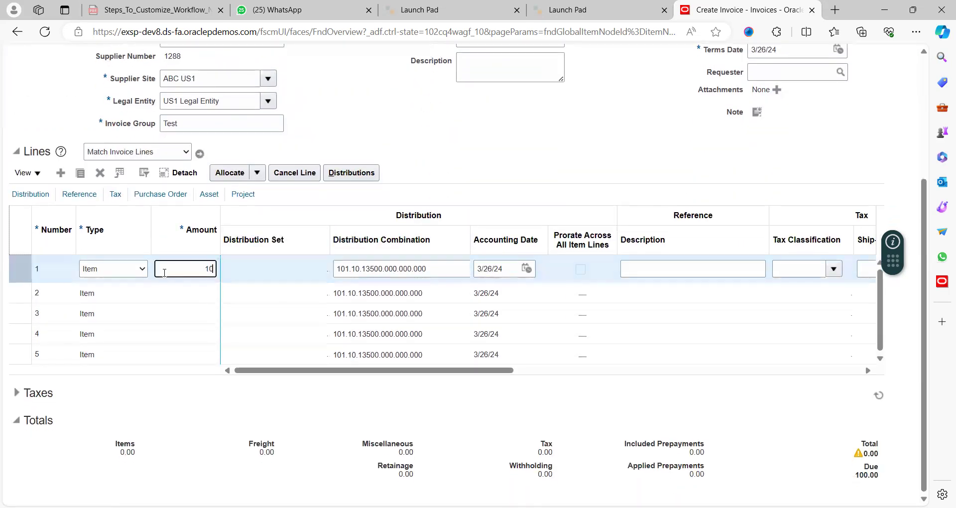
{"action": "key", "text": "Tab"}
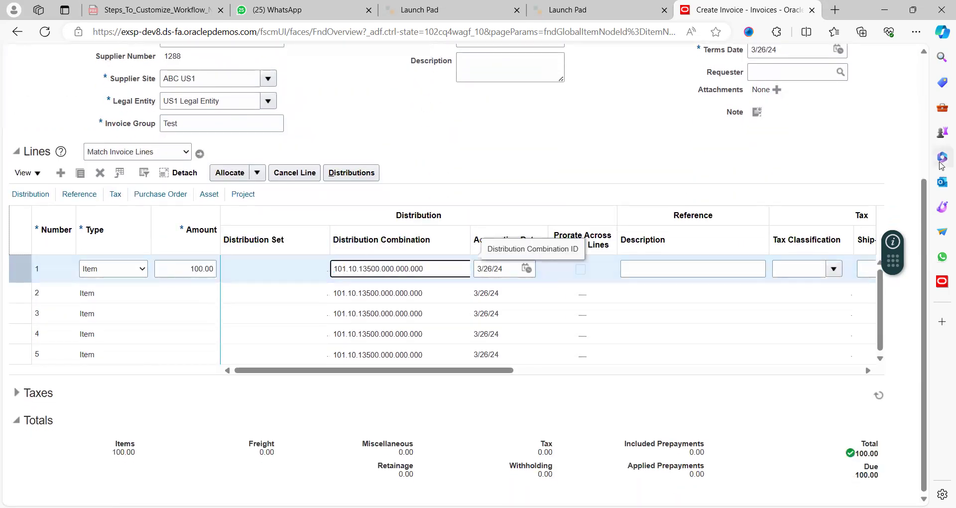
Save the prepayment invoice and look over its header, line and totals
{"action": "left_click", "coordinate": [924, 128]}
{"action": "scroll", "coordinate": [795, 112], "scroll_direction": "up", "scroll_amount": 1}
{"action": "left_click", "coordinate": [785, 91]}
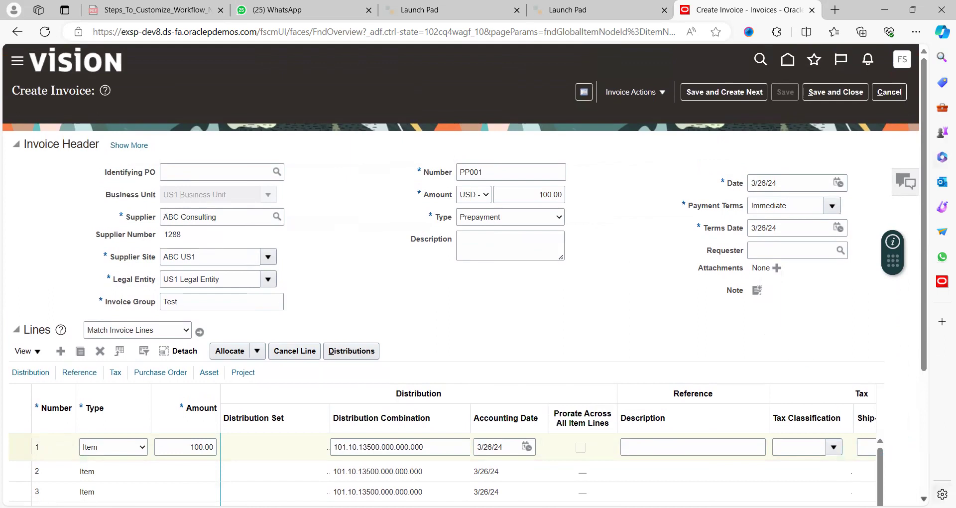
{"action": "scroll", "coordinate": [920, 319], "scroll_direction": "down", "scroll_amount": 2}
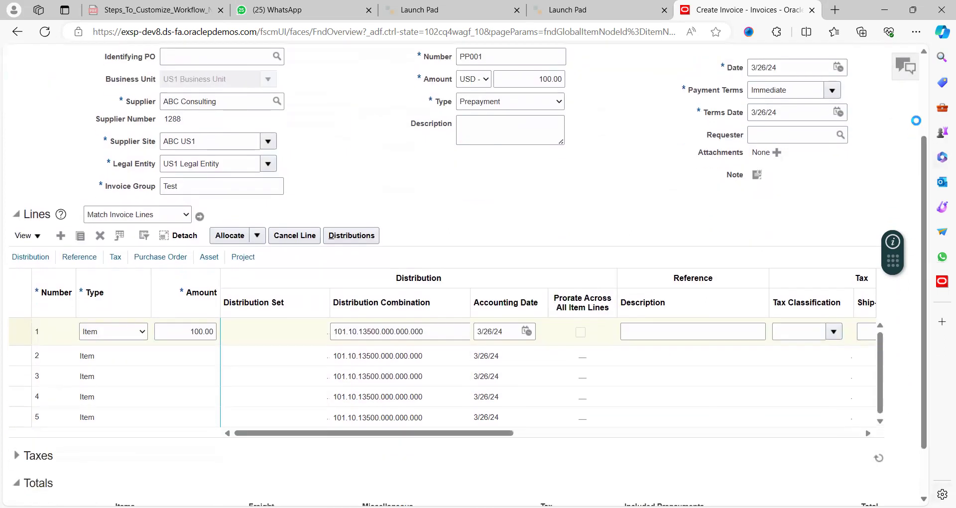
{"action": "scroll", "coordinate": [927, 114], "scroll_direction": "up", "scroll_amount": 2}
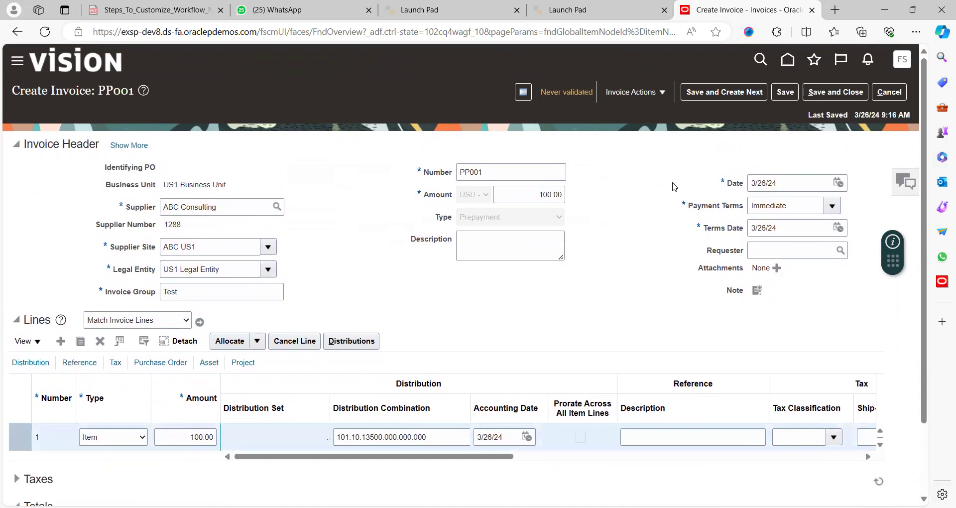
{"action": "scroll", "coordinate": [650, 209], "scroll_direction": "down", "scroll_amount": 2}
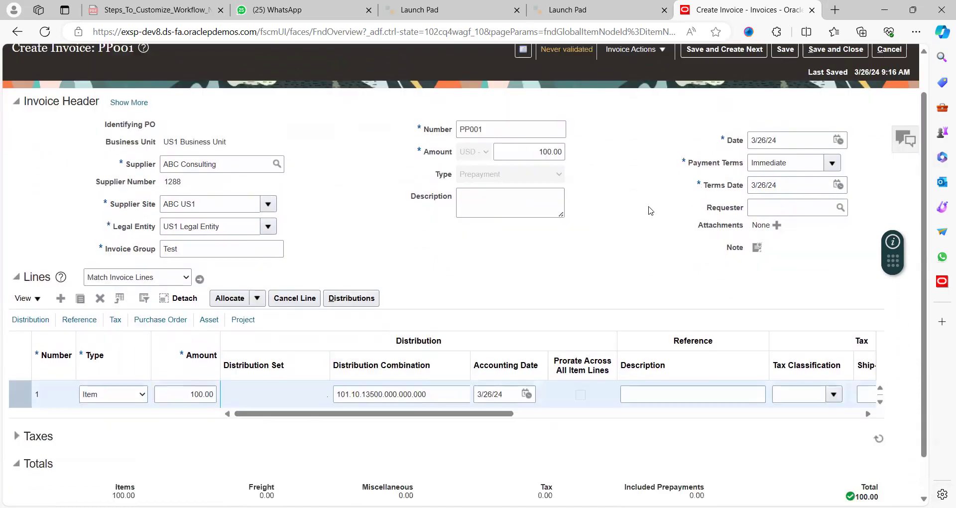
{"action": "scroll", "coordinate": [650, 209], "scroll_direction": "up", "scroll_amount": 2}
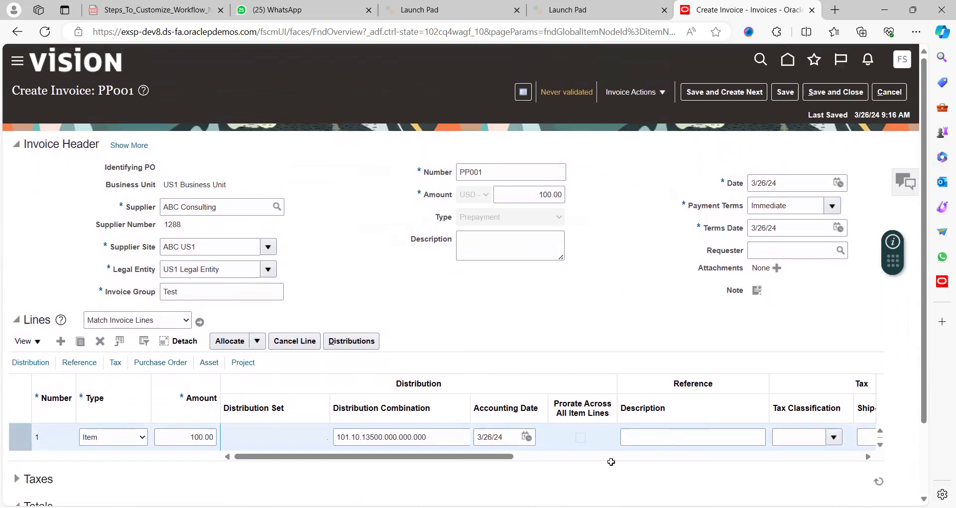
Switch to the Excel test script to check the steps from Save & Close onward, and return to the invoice
{"action": "key", "text": "alt+Tab"}
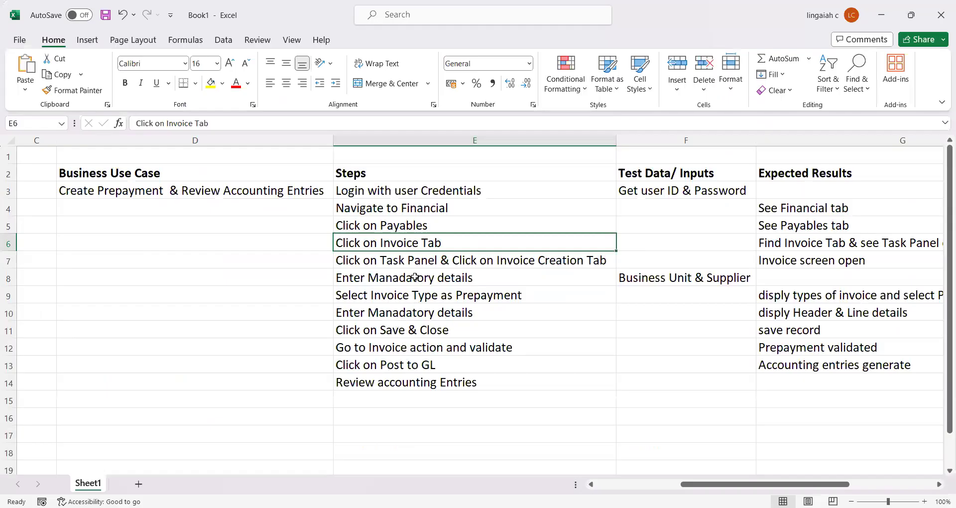
{"action": "left_click", "coordinate": [364, 332]}
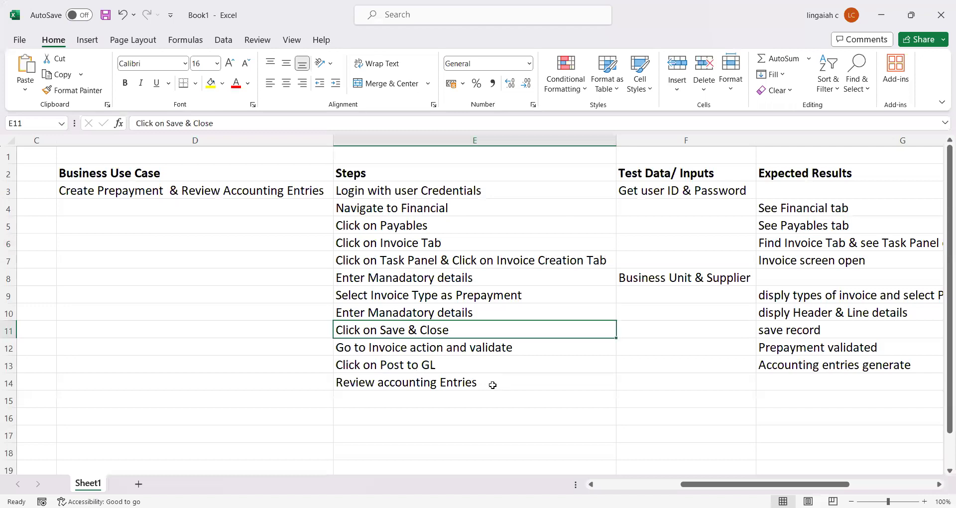
{"action": "key", "text": "alt+Tab"}
Validate the prepayment invoice and check its validation status and totals
{"action": "left_click", "coordinate": [661, 92]}
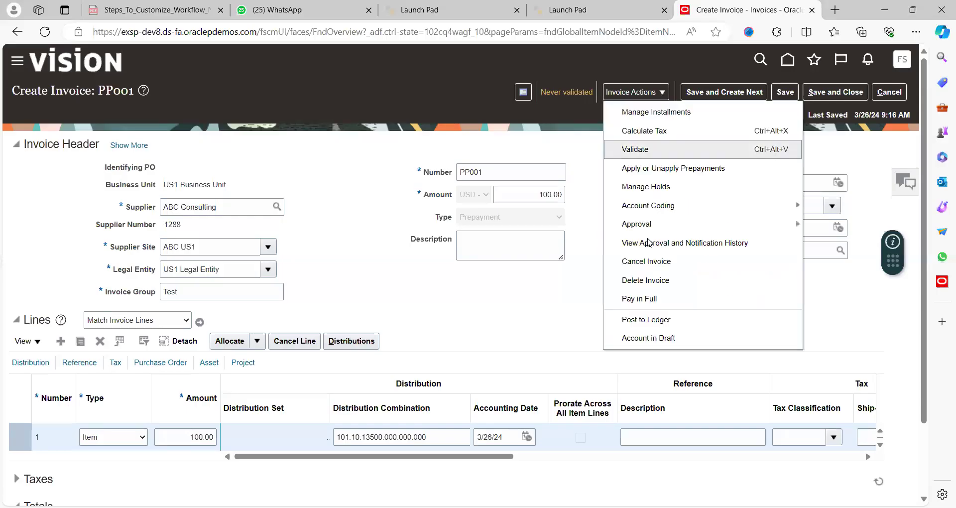
{"action": "left_click", "coordinate": [635, 150]}
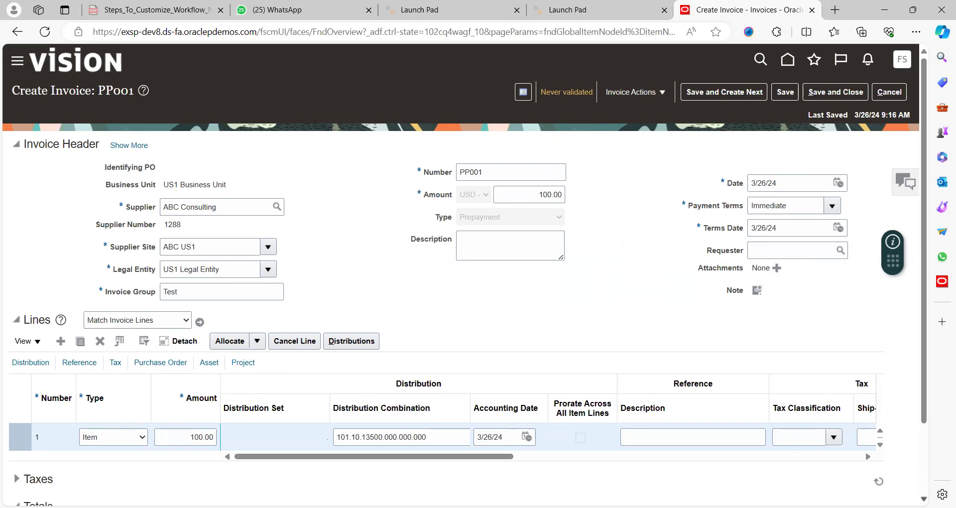
{"action": "scroll", "coordinate": [909, 149], "scroll_direction": "down", "scroll_amount": 3}
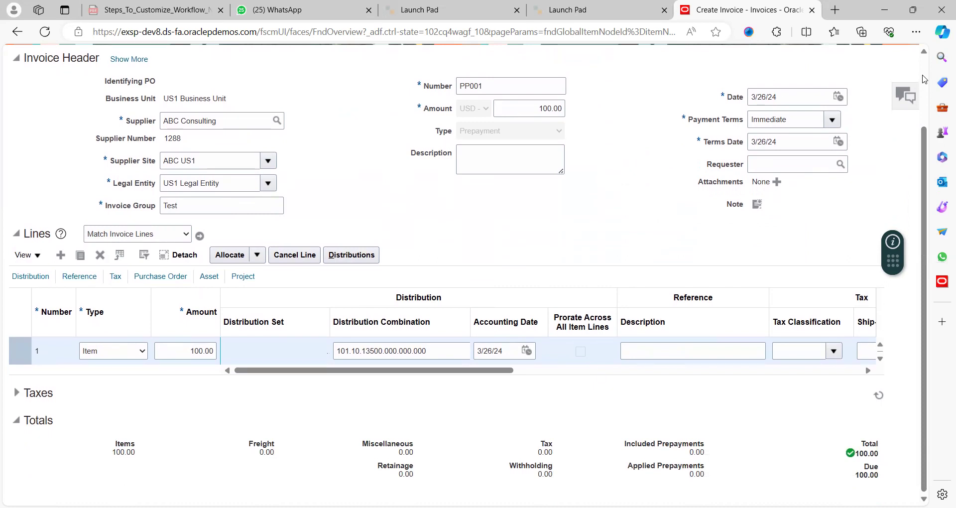
{"action": "scroll", "coordinate": [922, 79], "scroll_direction": "up", "scroll_amount": 3}
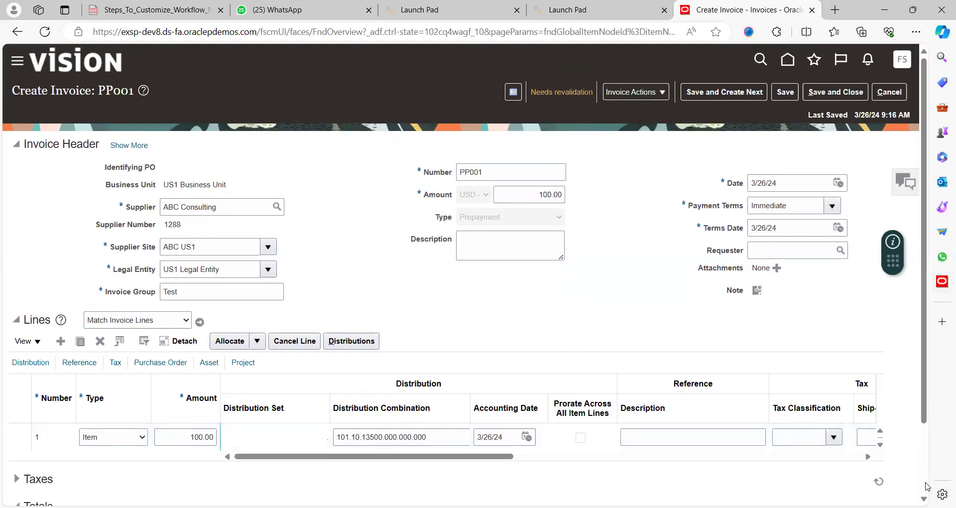
{"action": "scroll", "coordinate": [922, 475], "scroll_direction": "down", "scroll_amount": 3}
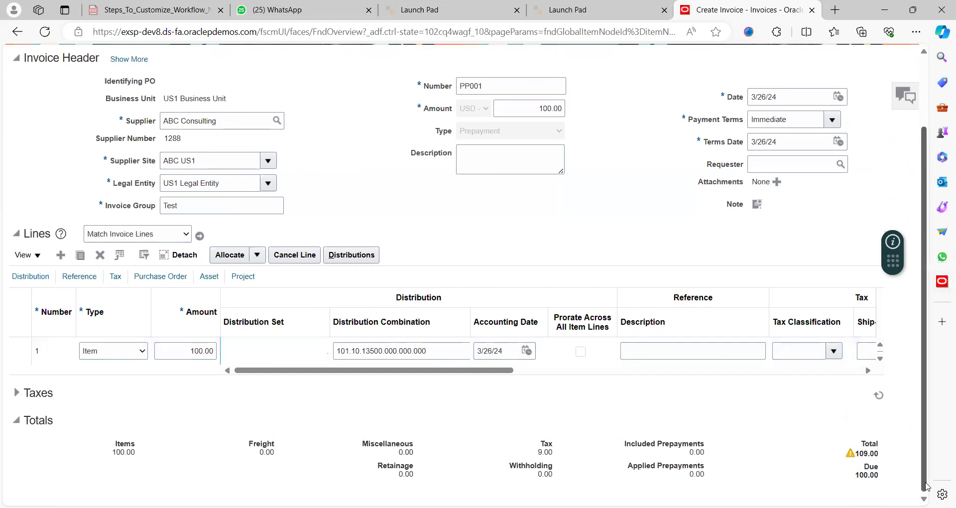
Set the invoice header amount to 109.00 and validate the invoice again
{"action": "double_click", "coordinate": [536, 112]}
{"action": "type", "text": "109.00"}
{"action": "key", "text": "Tab"}
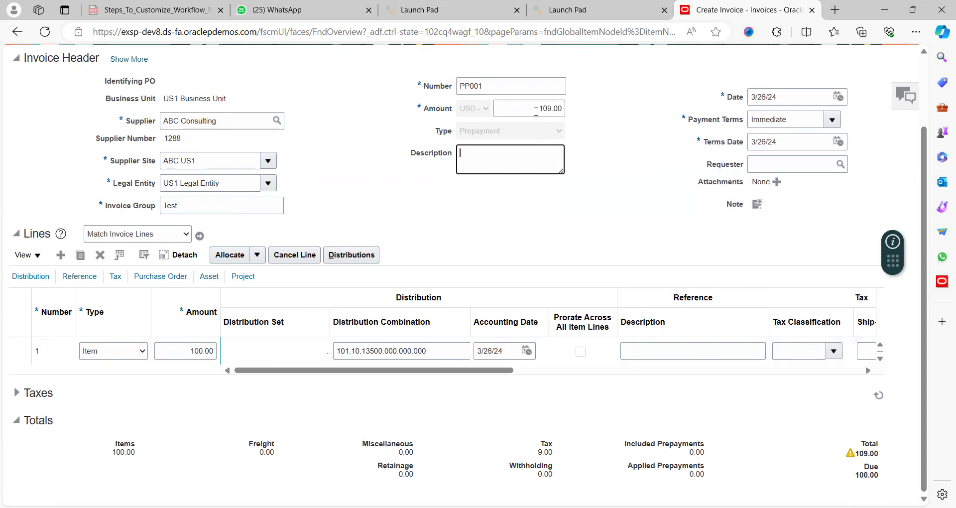
{"action": "scroll", "coordinate": [727, 250], "scroll_direction": "up", "scroll_amount": 3}
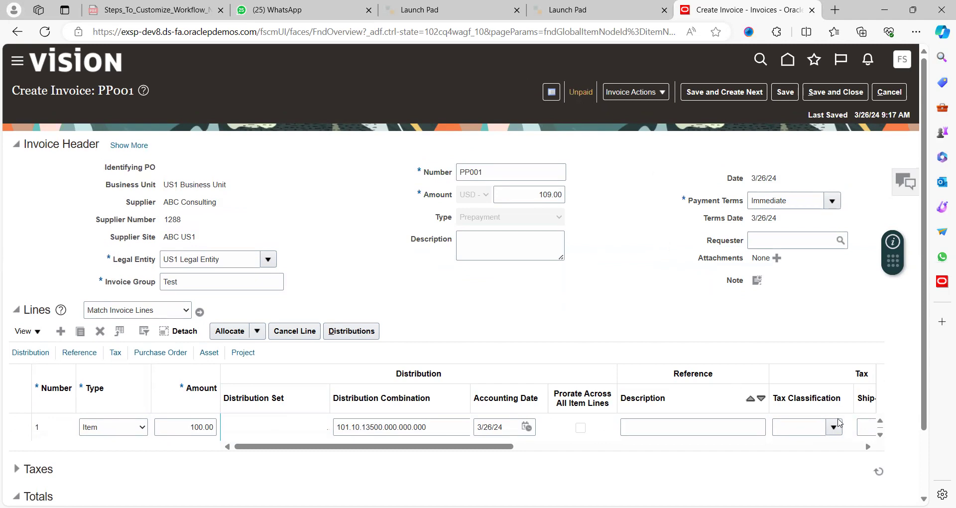
Check the invoice summary for the validation, accounting and payment statuses and the holds, and close it
{"action": "left_click", "coordinate": [578, 95]}
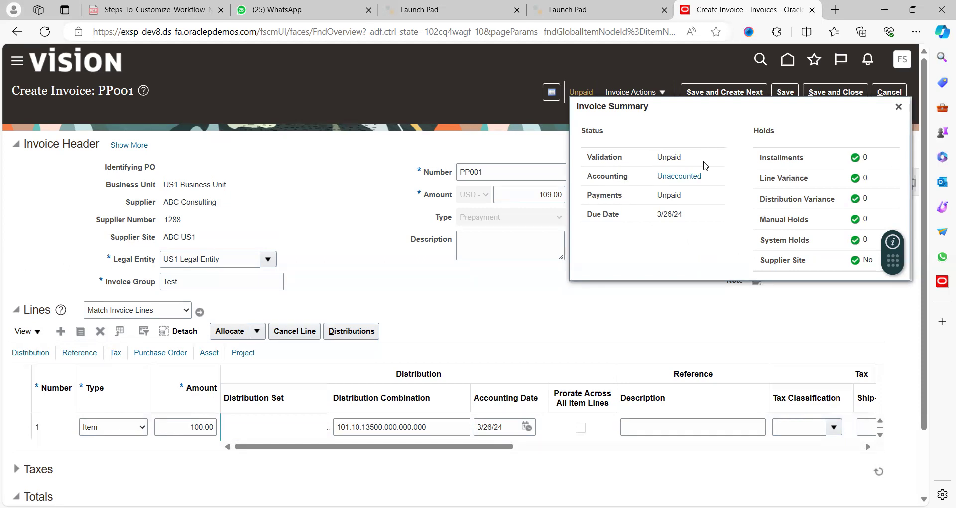
{"action": "left_click", "coordinate": [899, 106]}
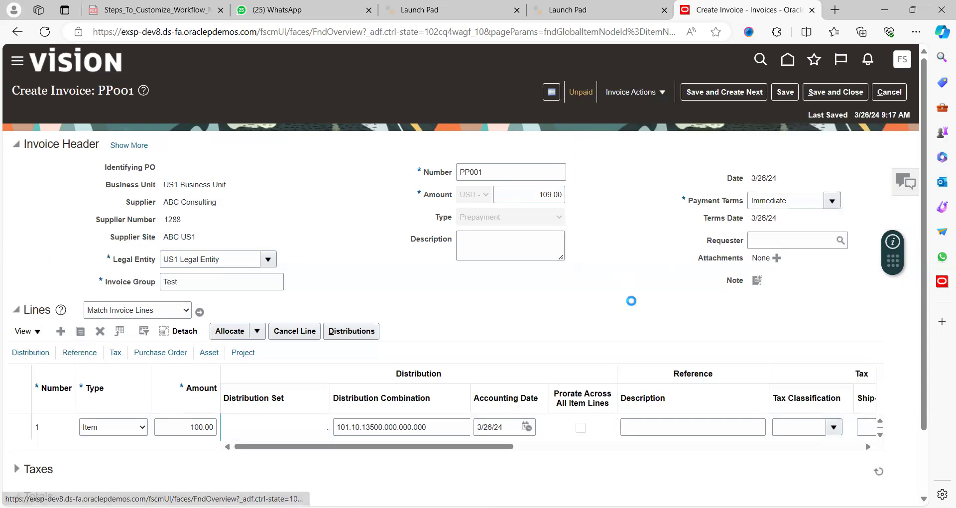
Post the prepayment invoice to the ledger and review its accounting lines in the US Primary Ledger
{"action": "left_click", "coordinate": [663, 99]}
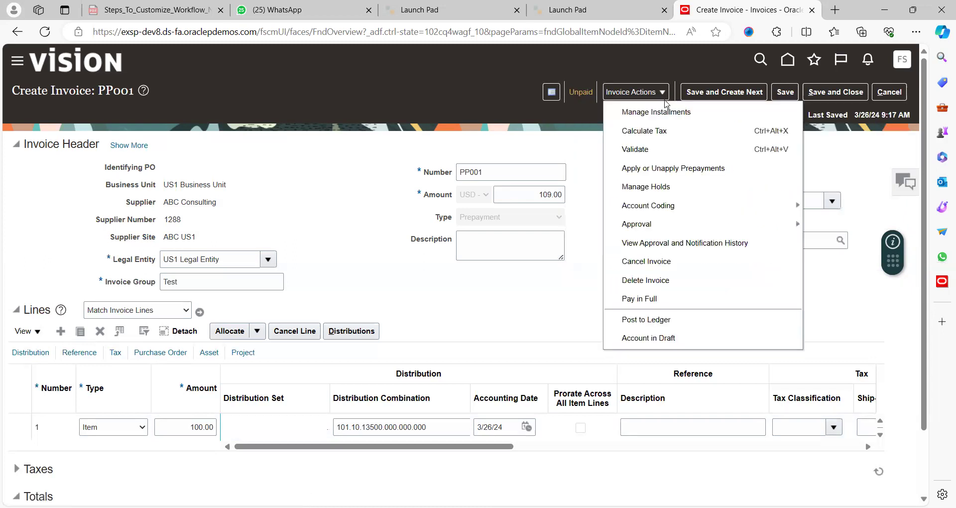
{"action": "left_click", "coordinate": [662, 326]}
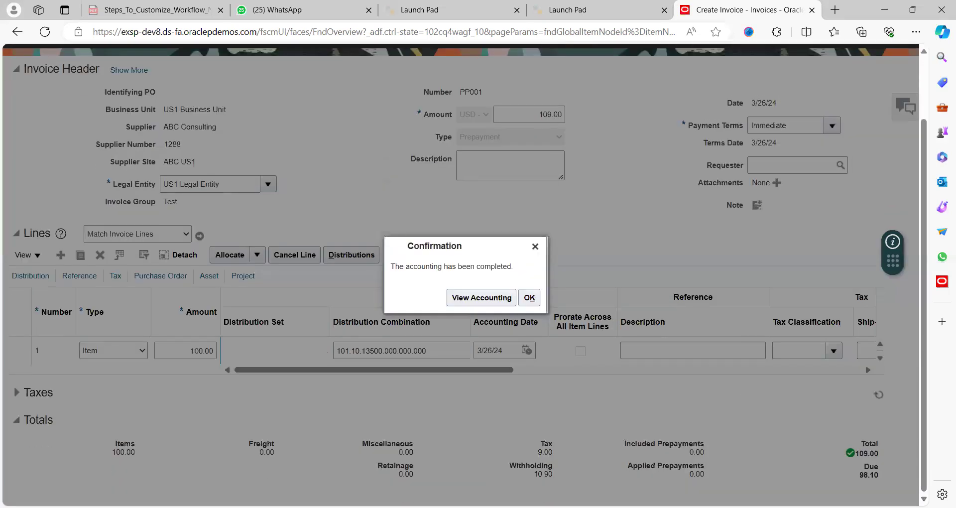
{"action": "left_click", "coordinate": [478, 299]}
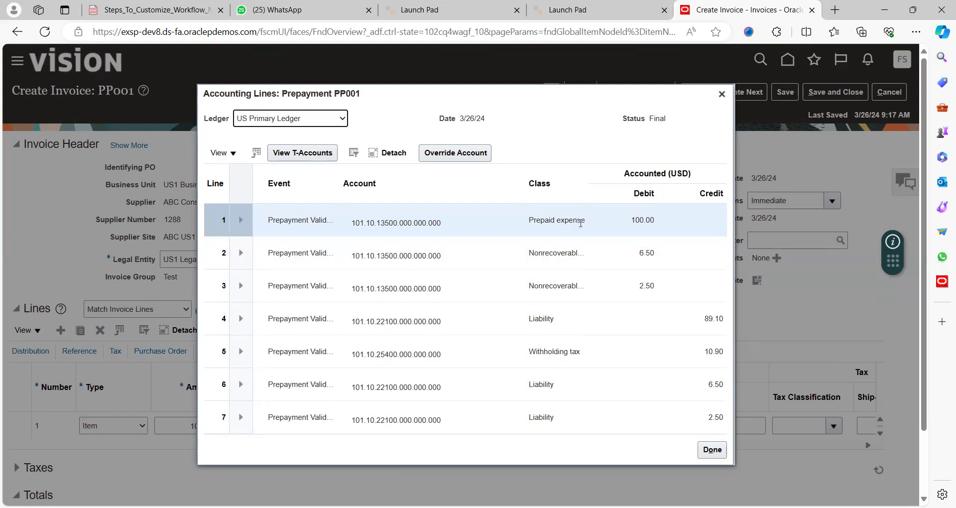
{"action": "left_click", "coordinate": [712, 450]}
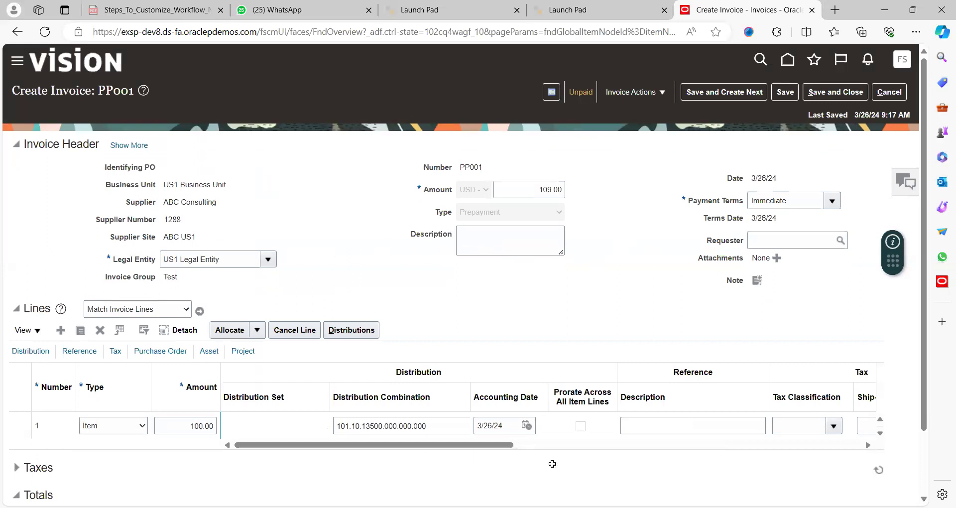
Switch to the Excel test script to go over its steps and expected results, and return to the invoice
{"action": "key", "text": "alt+Tab"}
{"action": "left_click", "coordinate": [562, 388]}
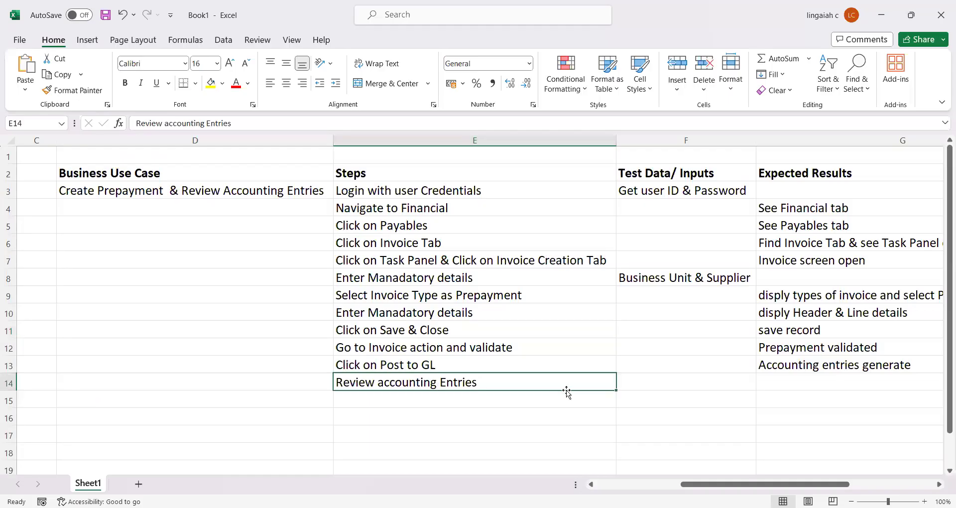
{"action": "left_click", "coordinate": [730, 360]}
{"action": "left_click", "coordinate": [536, 320]}
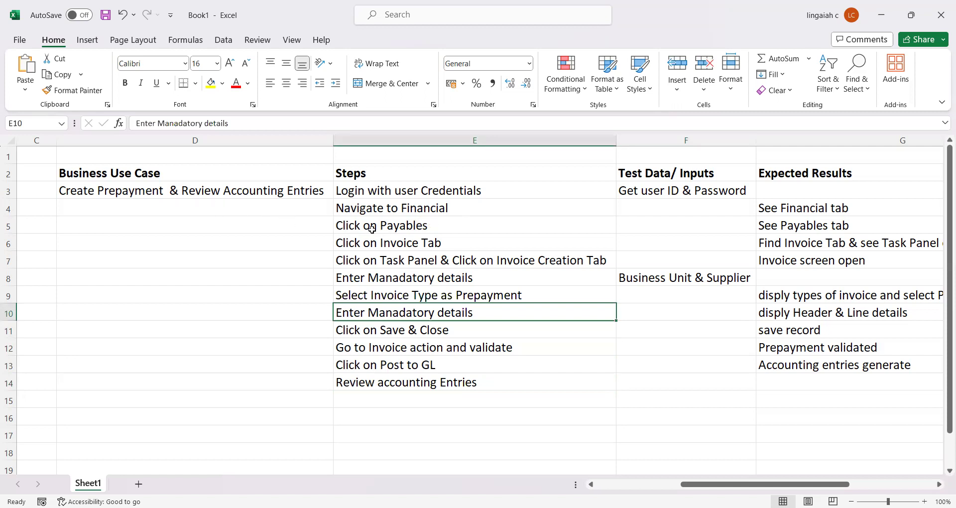
{"action": "left_click", "coordinate": [419, 240]}
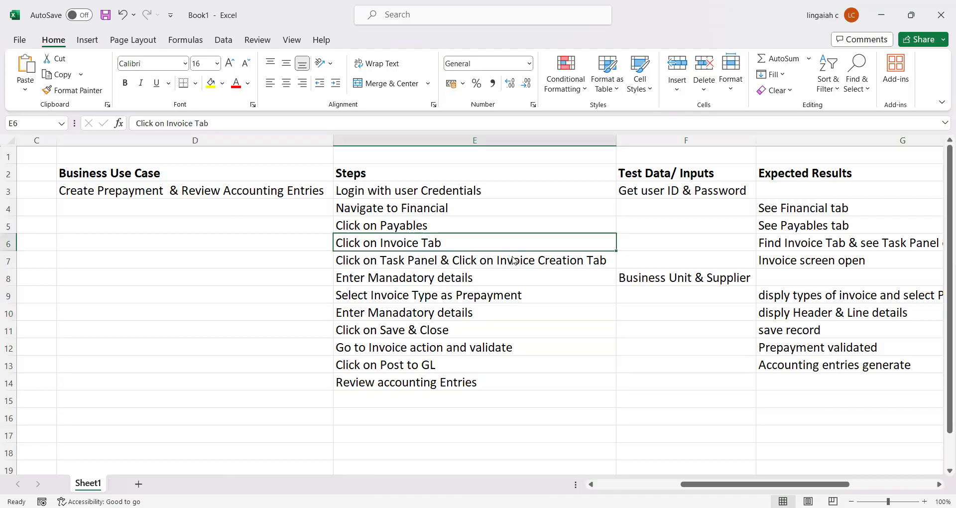
{"action": "key", "text": "alt+Tab"}
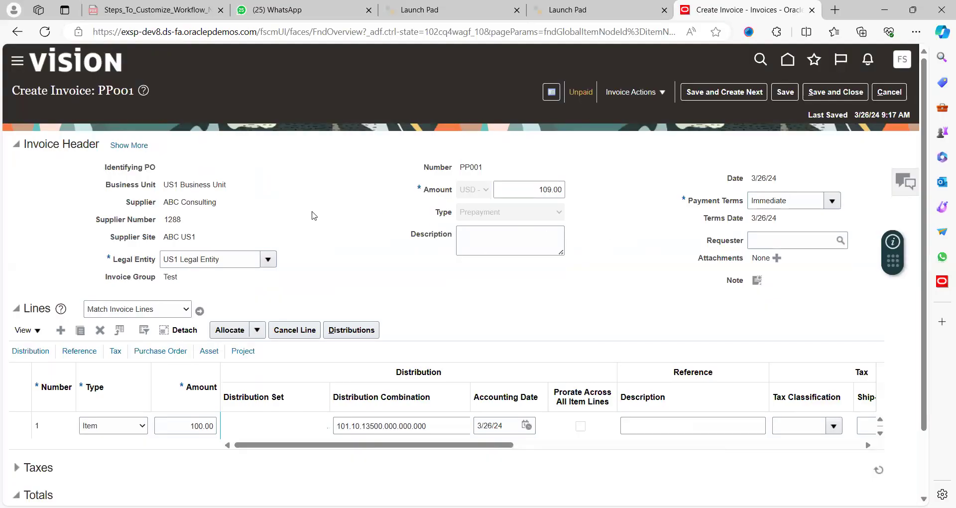
Save and close the prepayment invoice PP001
{"action": "double_click", "coordinate": [469, 169]}
{"action": "left_click", "coordinate": [844, 94]}
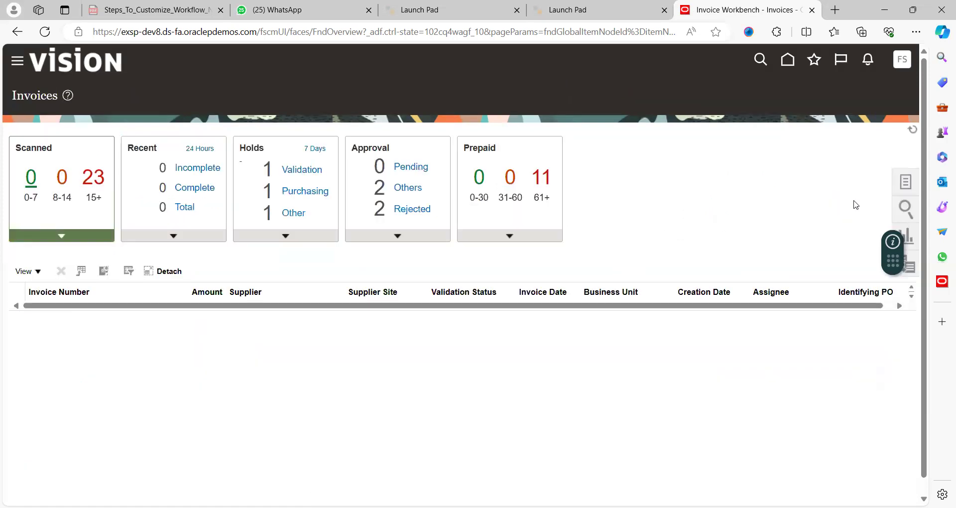
Find the prepayment invoice PP001 by its invoice number through Manage Invoices
{"action": "left_click", "coordinate": [906, 188]}
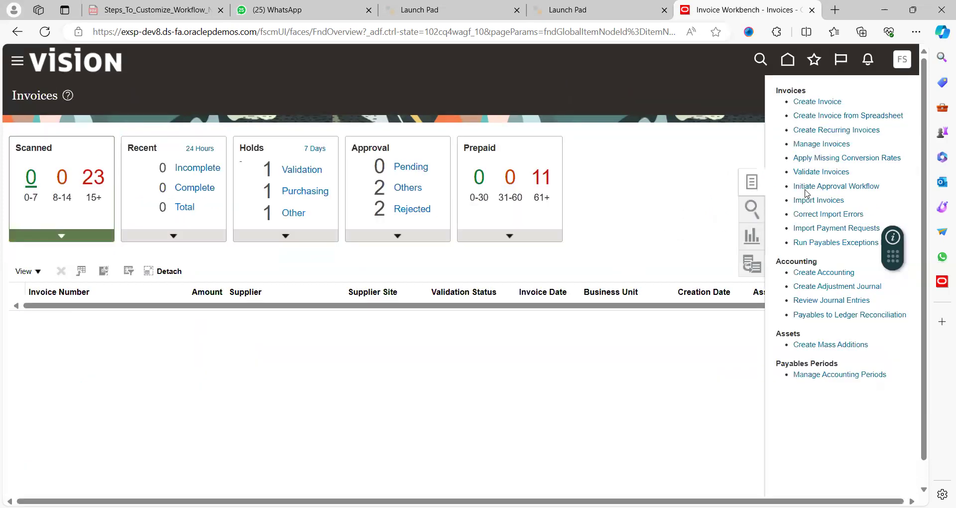
{"action": "left_click", "coordinate": [833, 146]}
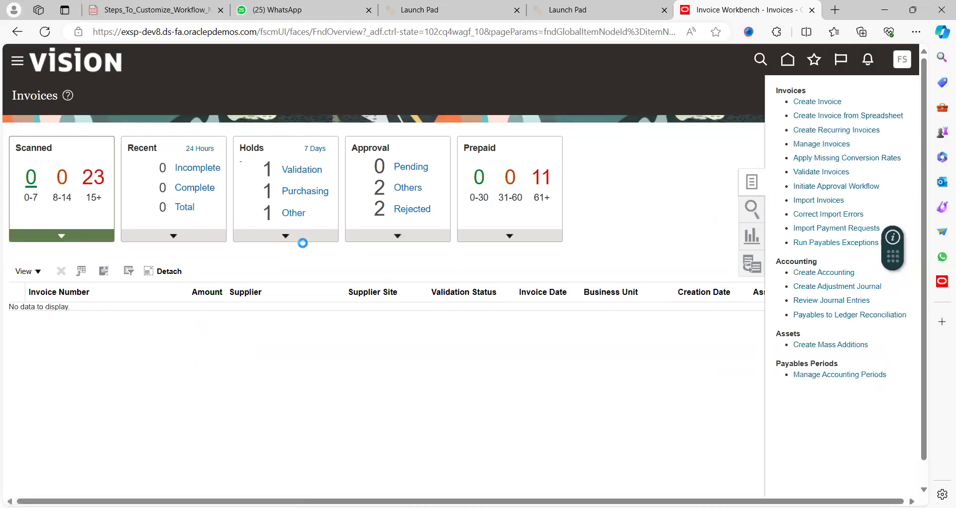
{"action": "left_click", "coordinate": [229, 218]}
{"action": "type", "text": "PP001"}
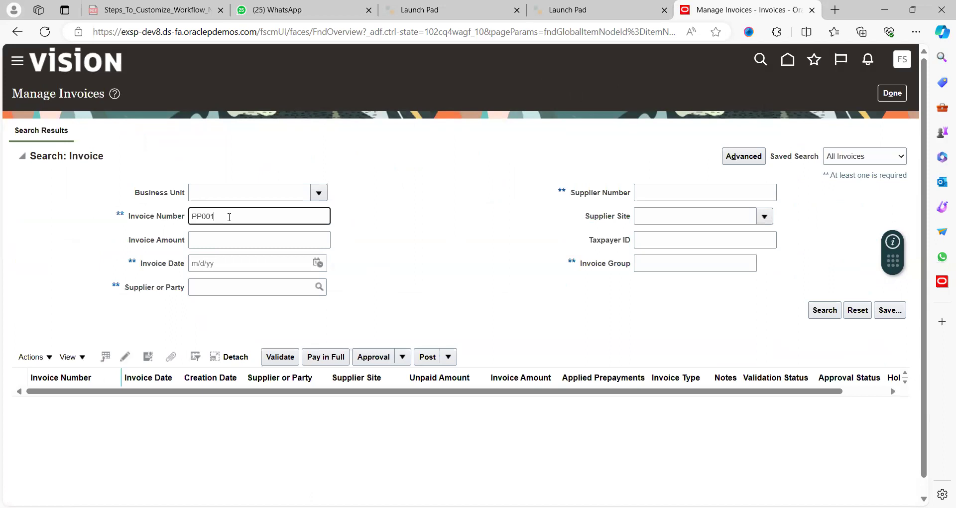
{"action": "left_click", "coordinate": [822, 309]}
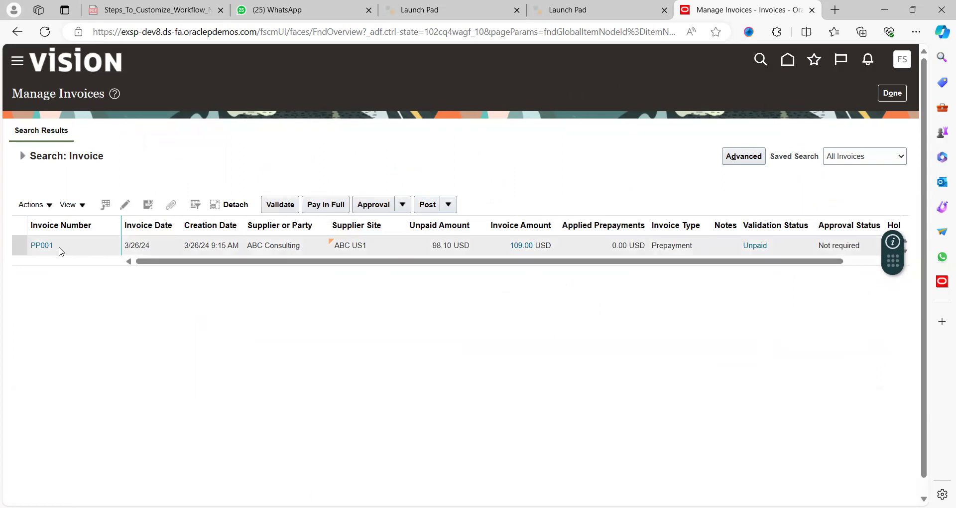
Open invoice PP001 to review its details, save and close it, and leave Manage Invoices
{"action": "left_click", "coordinate": [42, 246]}
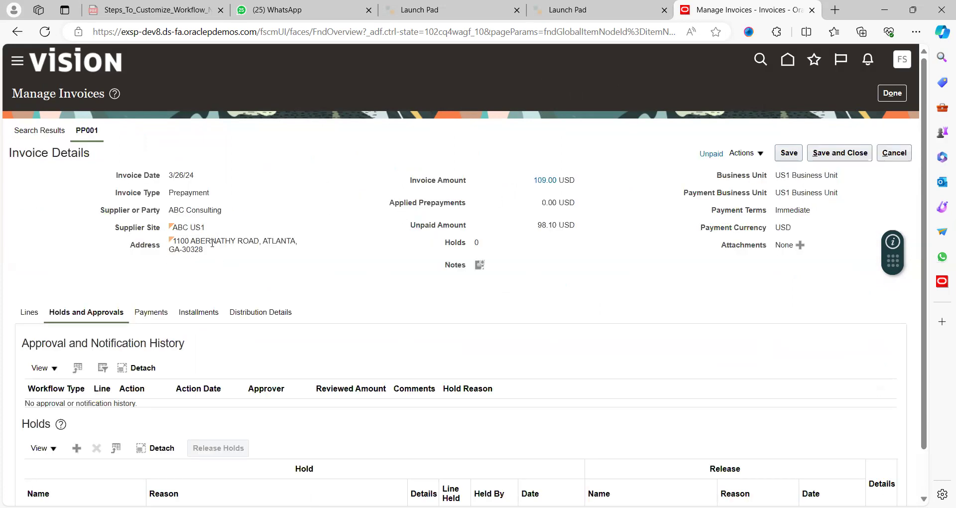
{"action": "left_click", "coordinate": [850, 156]}
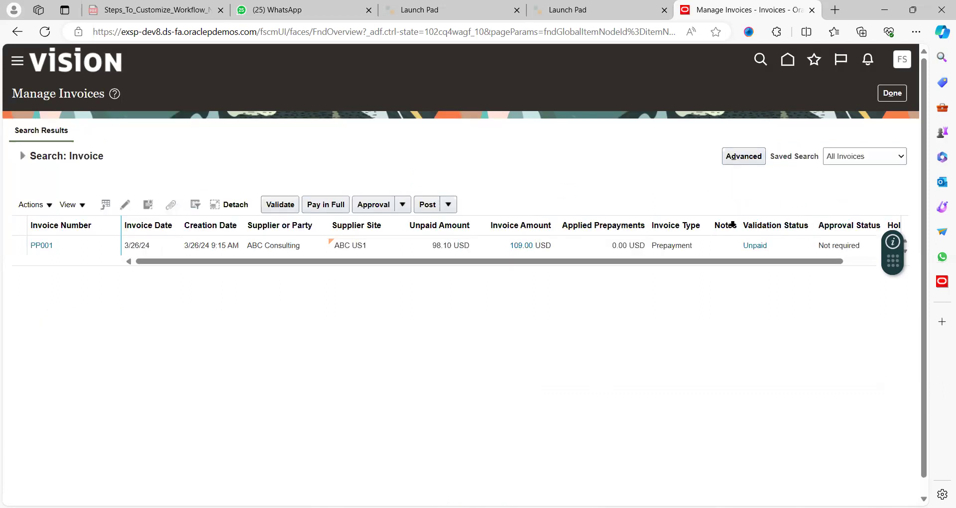
{"action": "left_click", "coordinate": [892, 93]}
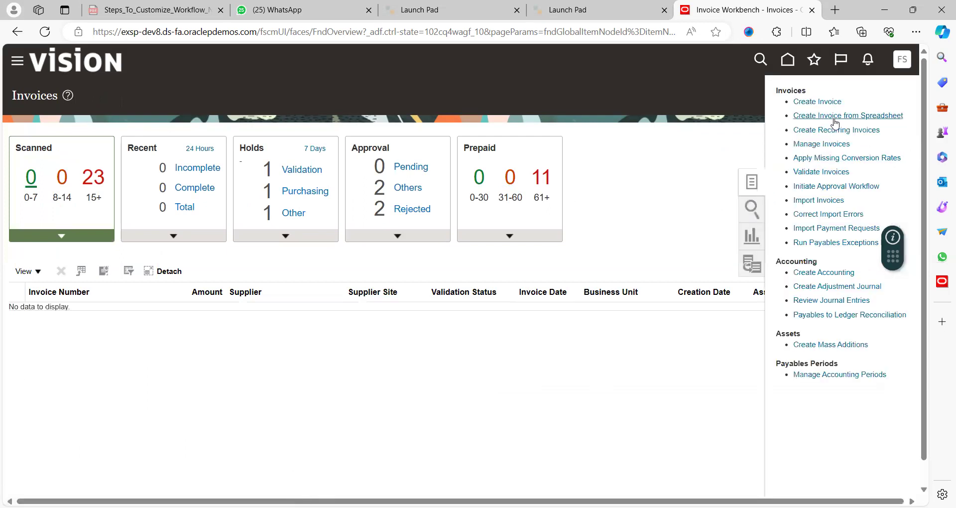
Start a new invoice for US1 Business Unit with ABC Consulting as the supplier
{"action": "left_click", "coordinate": [822, 103]}
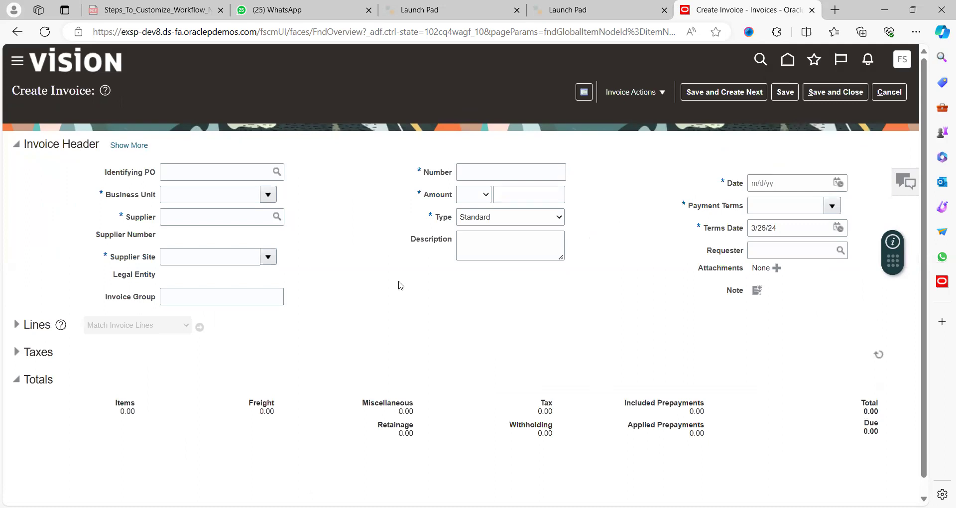
{"action": "left_click", "coordinate": [247, 194]}
{"action": "type", "text": "US1"}
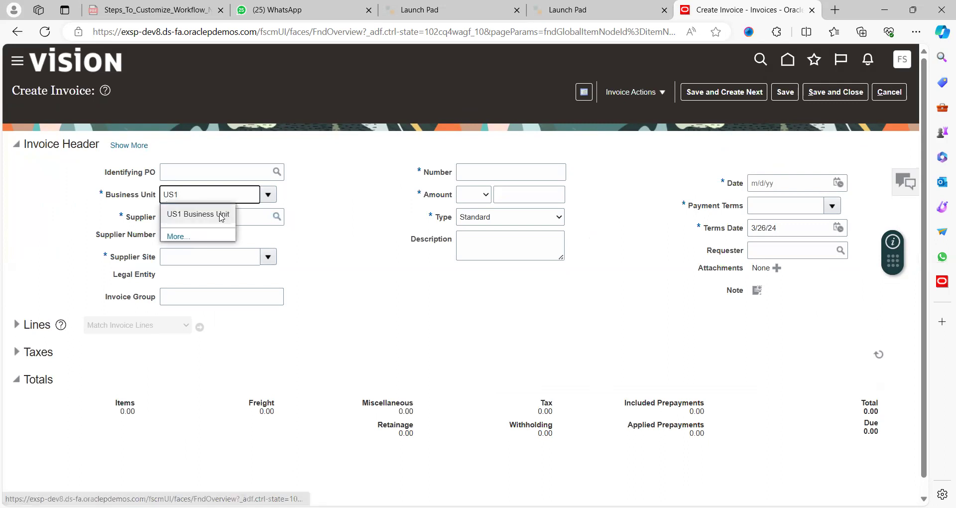
{"action": "left_click", "coordinate": [218, 214]}
{"action": "left_click", "coordinate": [220, 219]}
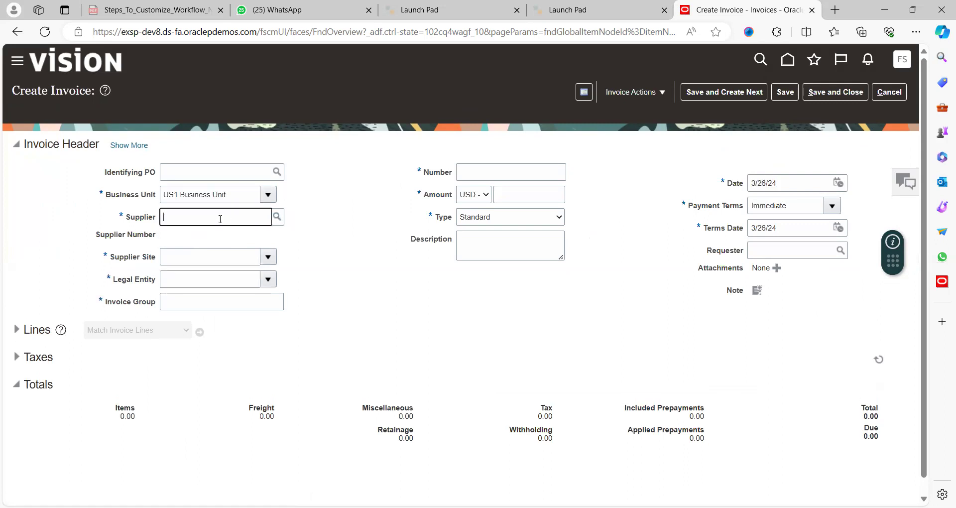
{"action": "type", "text": "abc"}
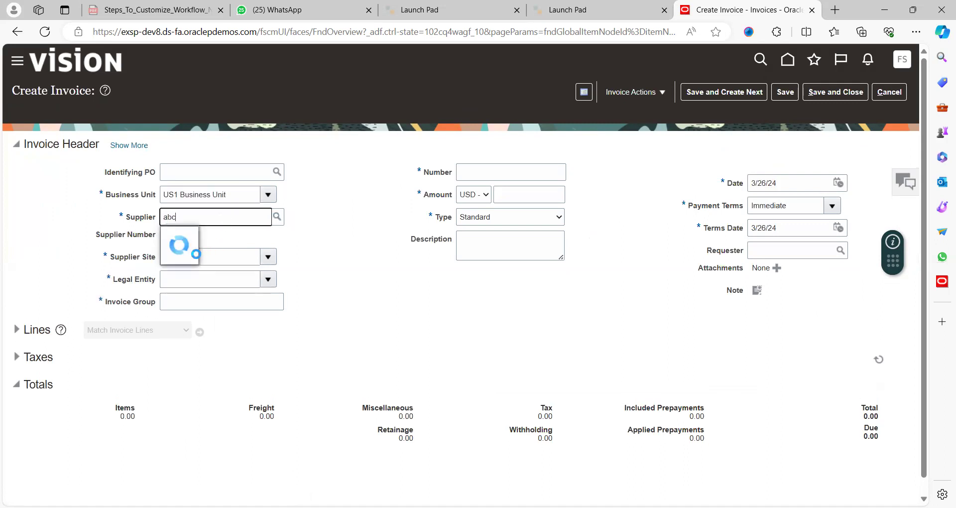
{"action": "left_click", "coordinate": [213, 256]}
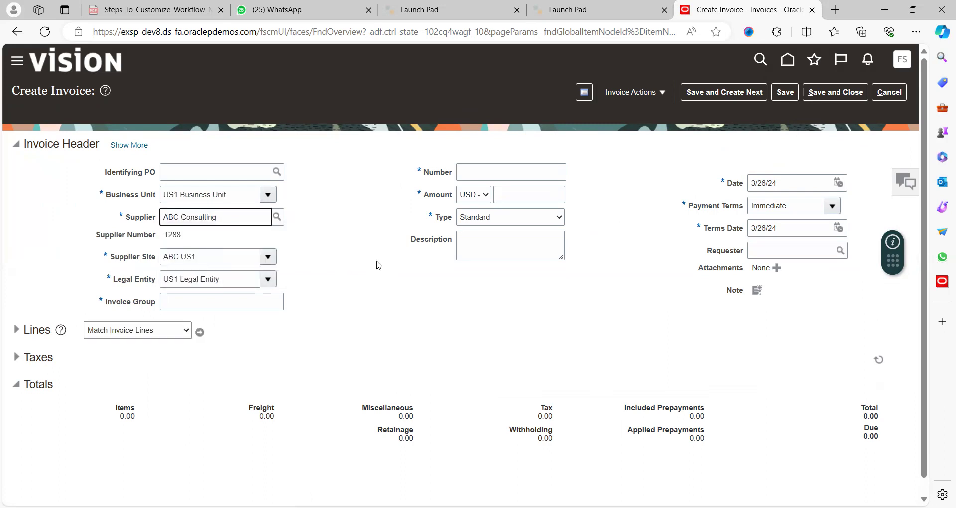
Set the invoice group to test, the number to 090 and the amount to 150.00 USD, and save the standard invoice
{"action": "left_click", "coordinate": [242, 304]}
{"action": "type", "text": "test"}
{"action": "key", "text": "Tab"}
{"action": "type", "text": "090"}
{"action": "key", "text": "Tab"}
{"action": "type", "text": "150"}
{"action": "key", "text": "Tab"}
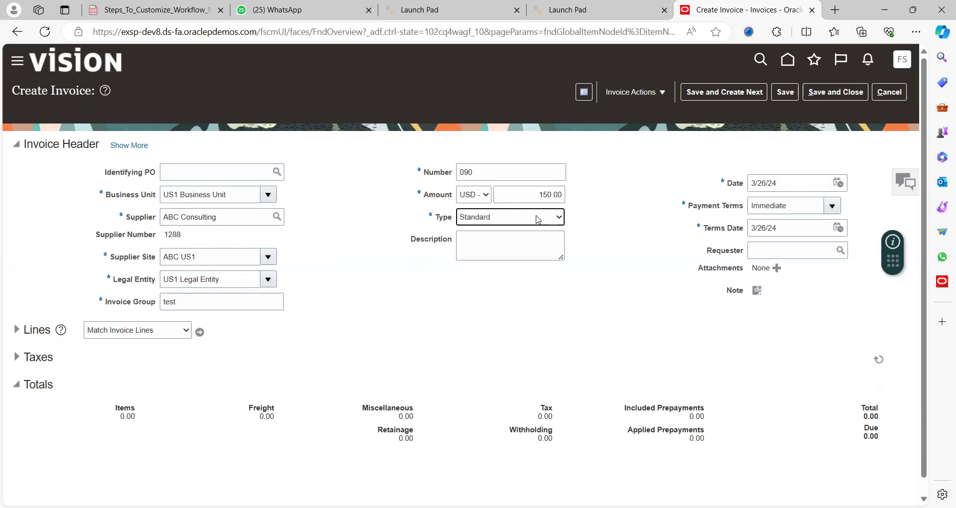
{"action": "left_click", "coordinate": [785, 92]}
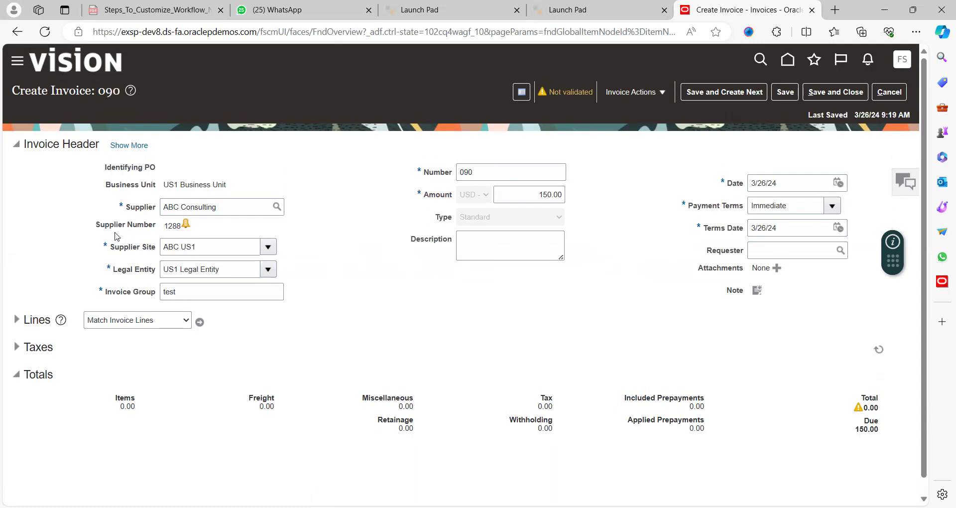
{"action": "mouse_move", "coordinate": [185, 227]}
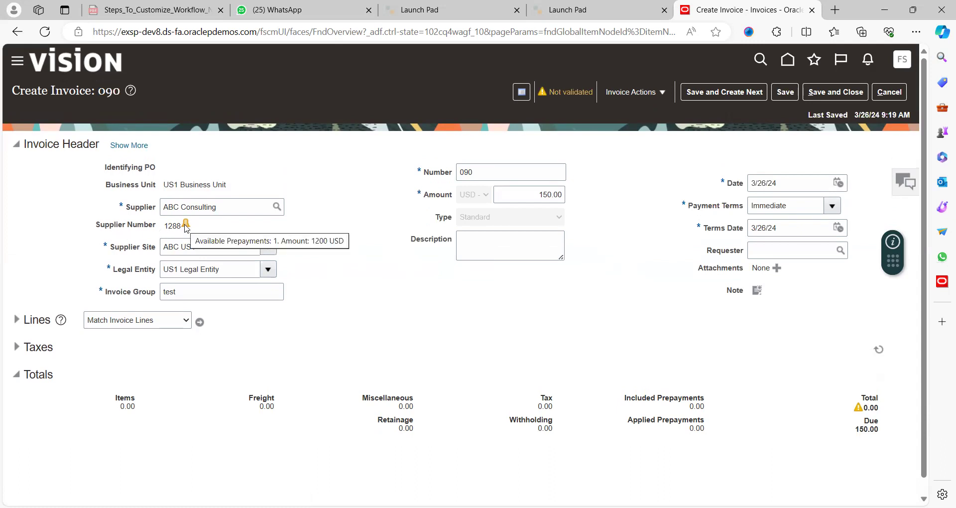